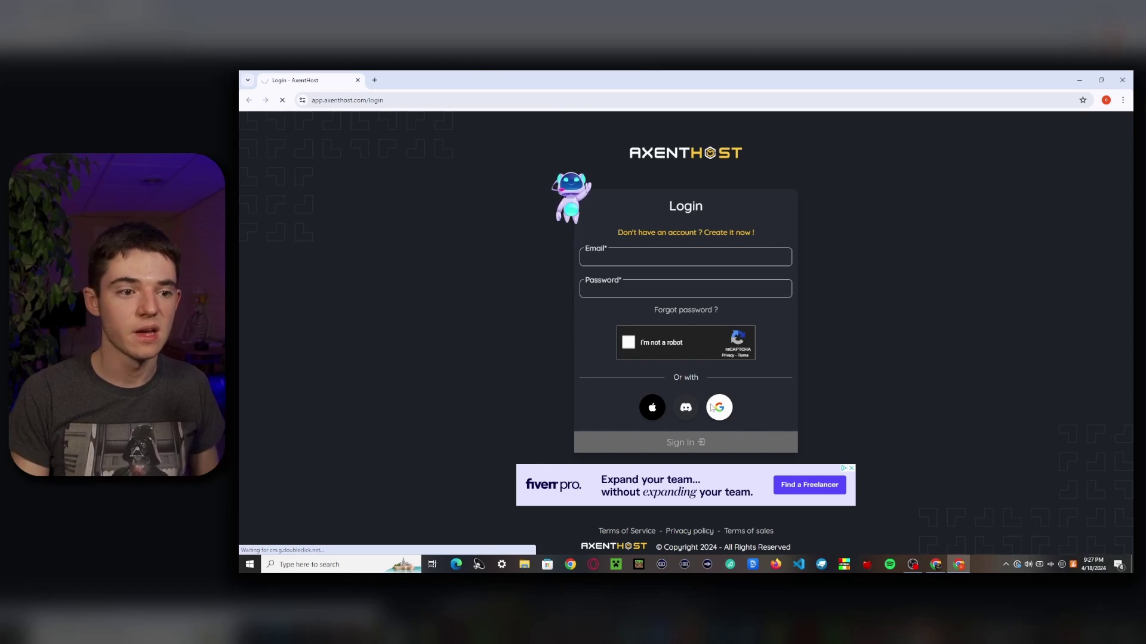
Step: Sign in to AxentHost with a Google account, approving Google's consent screen
{"action": "left_click", "coordinate": [710, 407]}
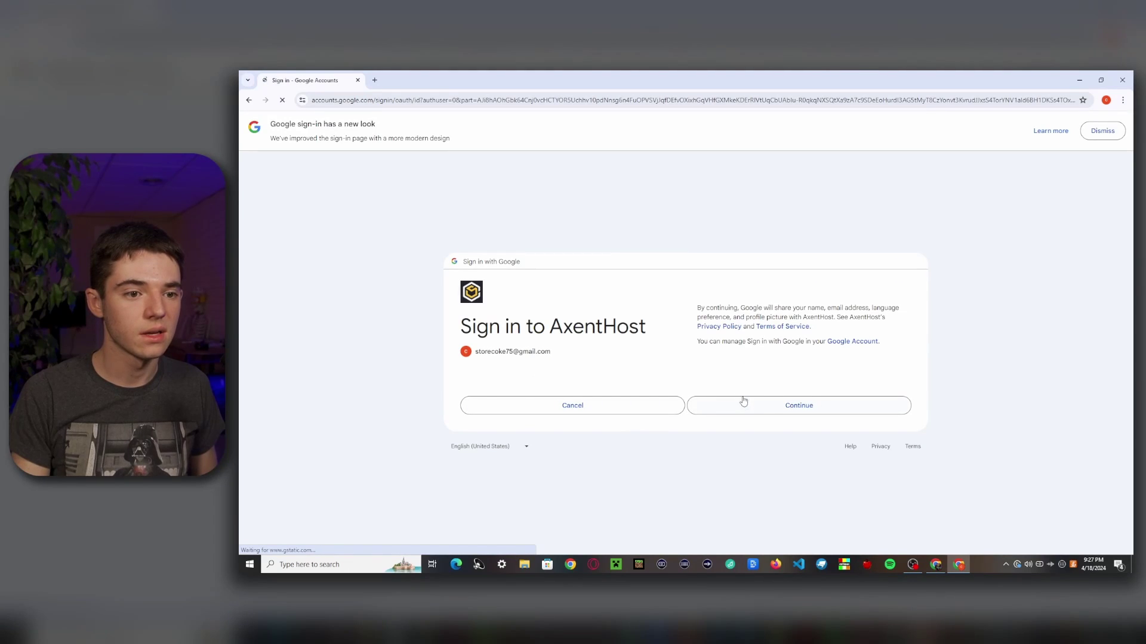
{"action": "left_click", "coordinate": [743, 404]}
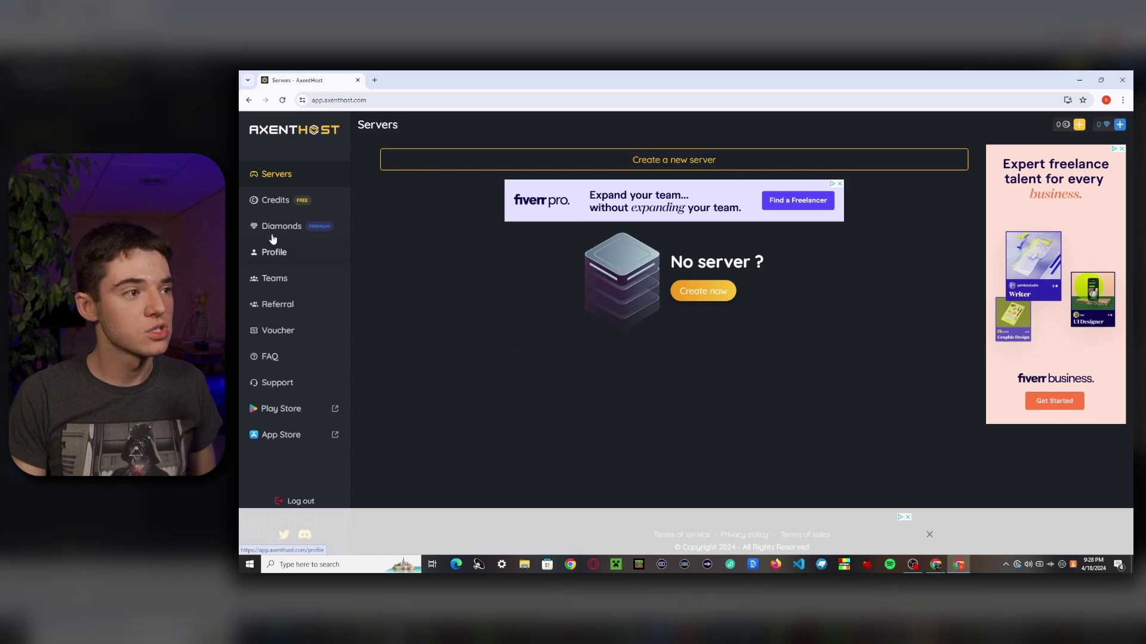
Step: Claim the free hourly credits on the Credits page after passing the reCAPTCHA, reaching 15 credits
{"action": "left_click", "coordinate": [266, 200]}
{"action": "left_click", "coordinate": [965, 193]}
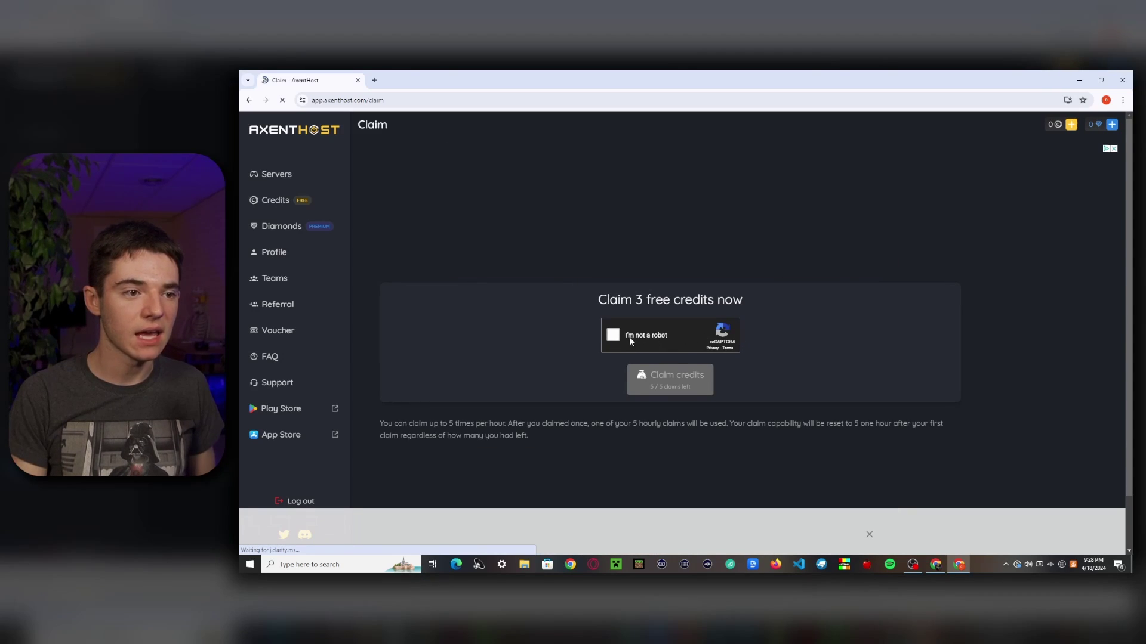
{"action": "left_click", "coordinate": [613, 336]}
{"action": "left_click", "coordinate": [668, 379]}
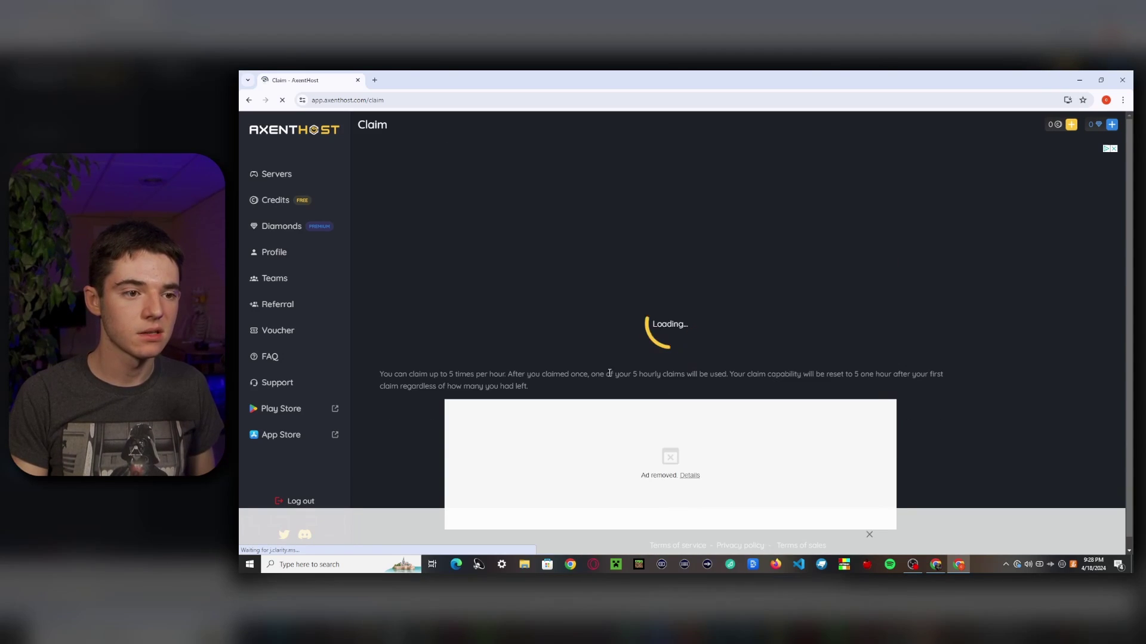
{"action": "left_click", "coordinate": [513, 298]}
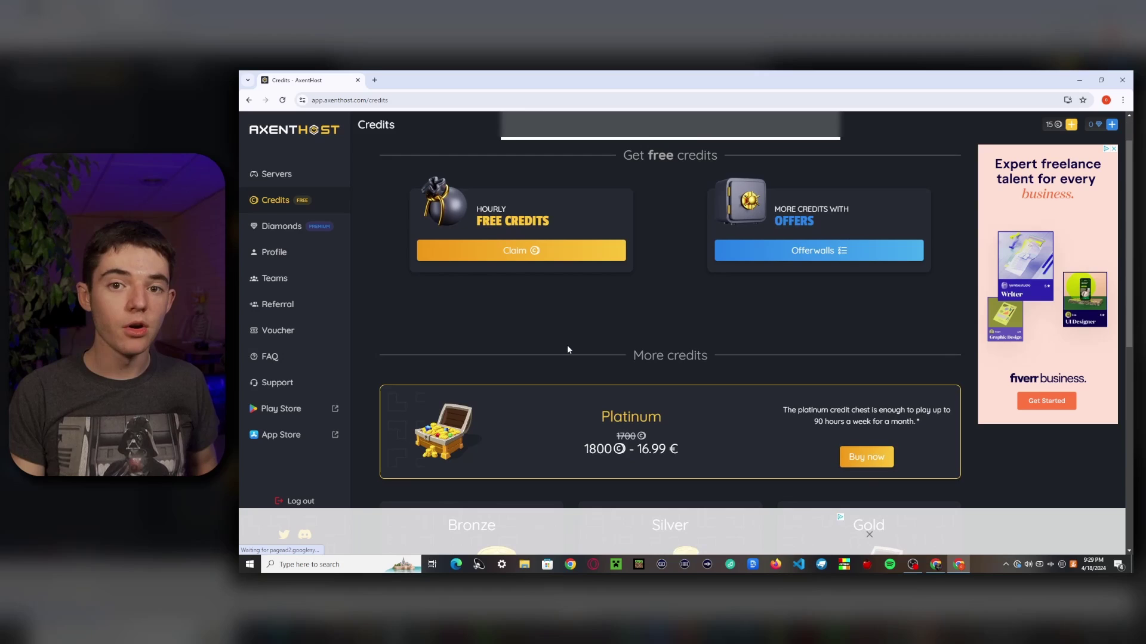
Step: Browse the Lootably offerwall and inspect the MONEY CASH offer details
{"action": "left_click", "coordinate": [765, 302]}
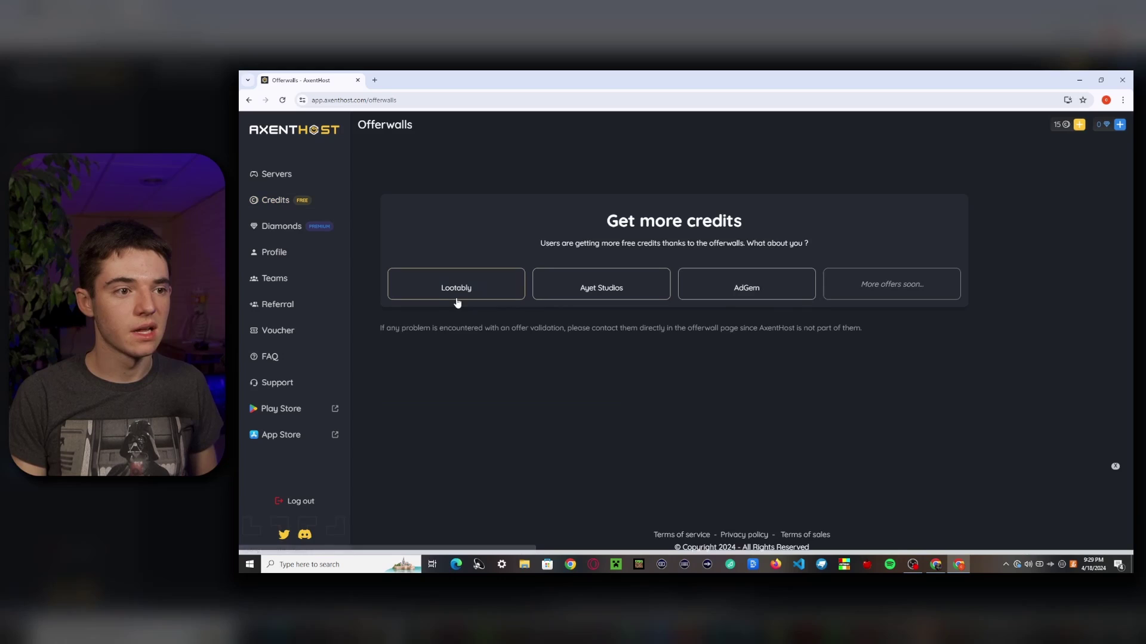
{"action": "left_click", "coordinate": [443, 290]}
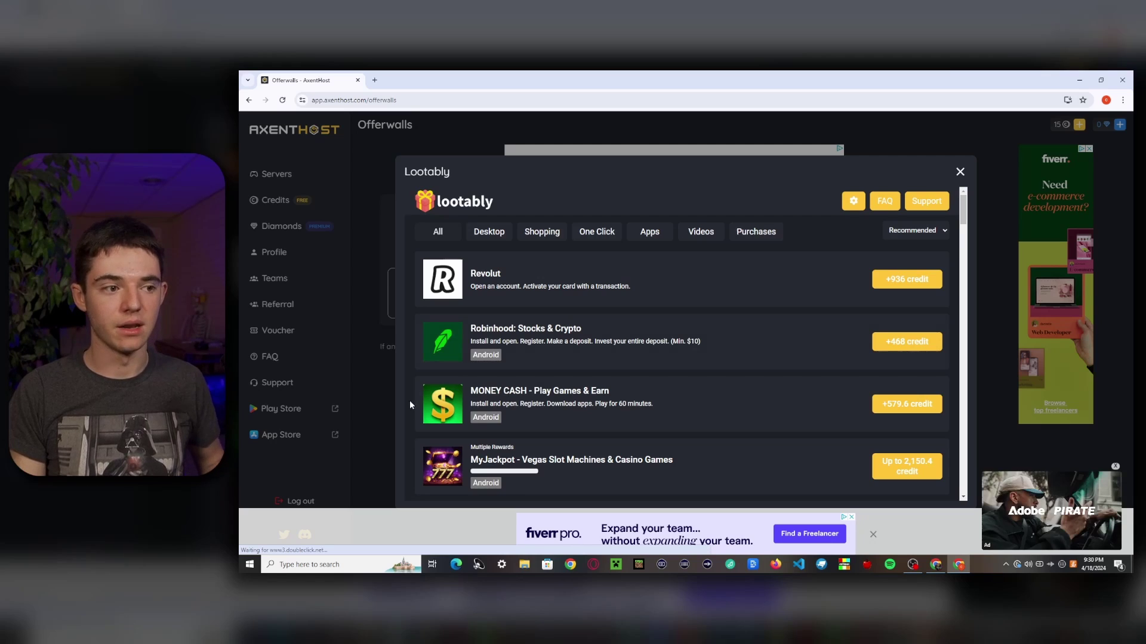
{"action": "left_click", "coordinate": [438, 406]}
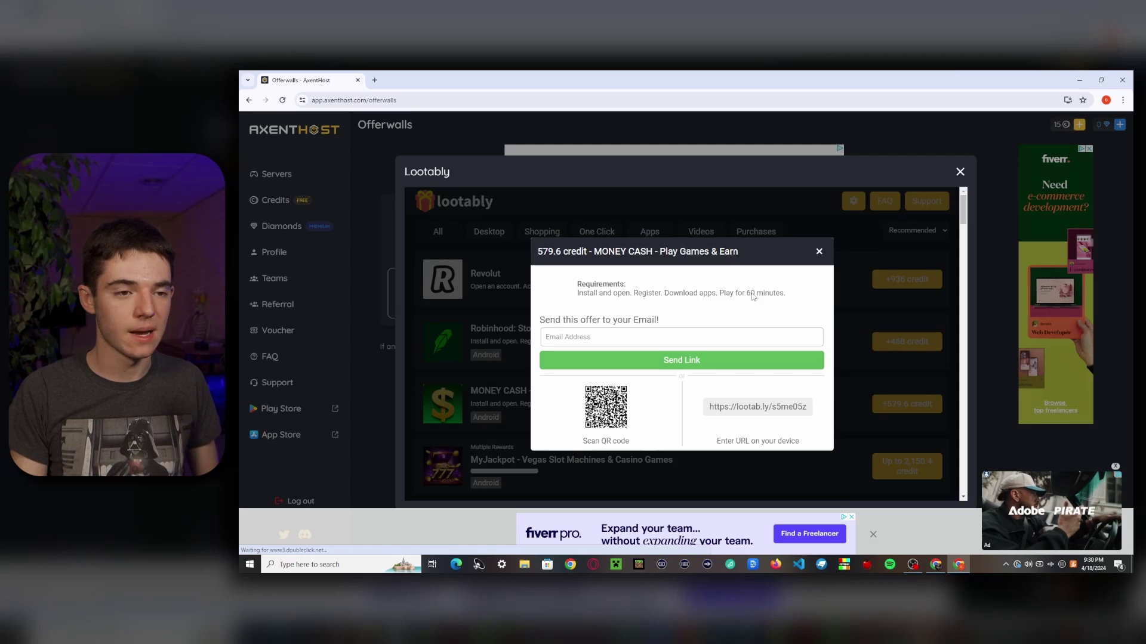
{"action": "left_click", "coordinate": [819, 251]}
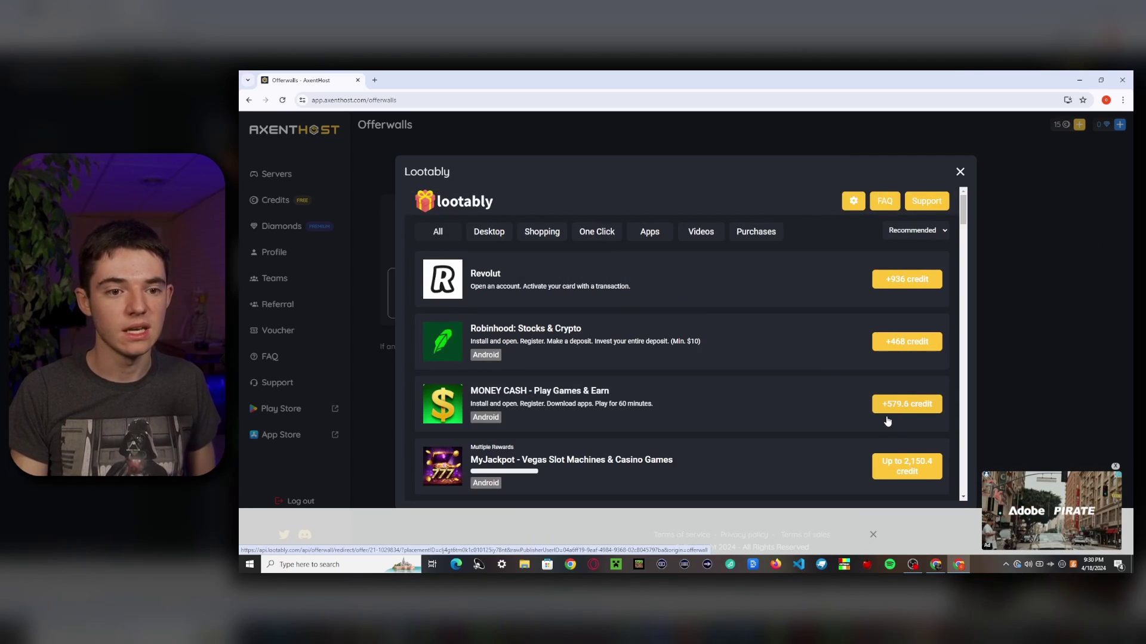
{"action": "scroll", "coordinate": [611, 375], "scroll_direction": "down", "scroll_amount": 10}
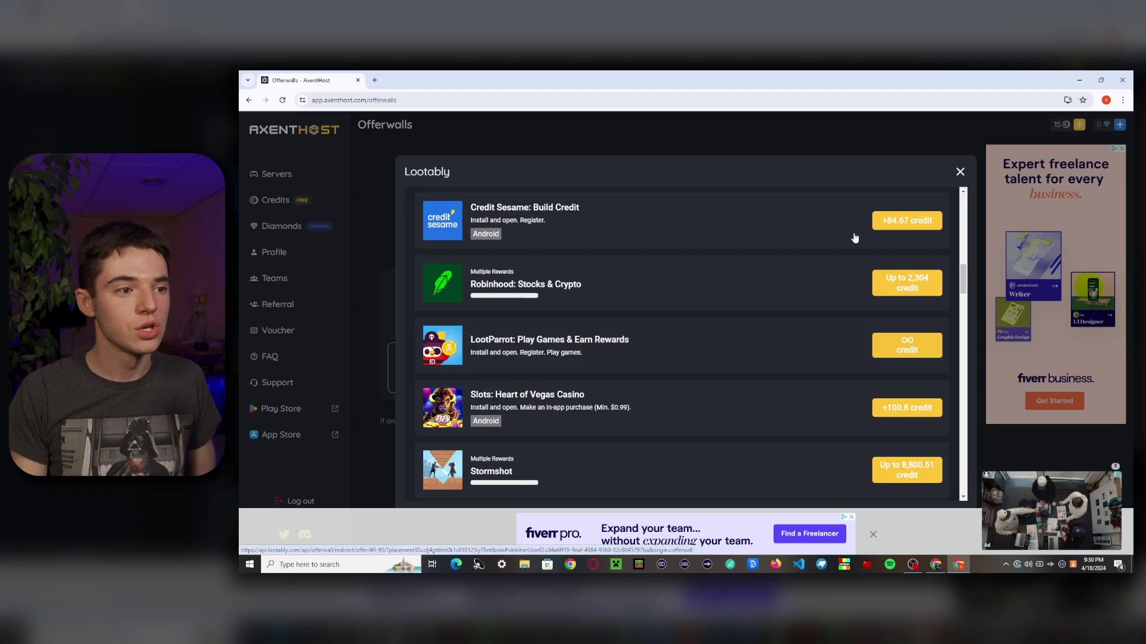
{"action": "scroll", "coordinate": [582, 401], "scroll_direction": "up", "scroll_amount": 10}
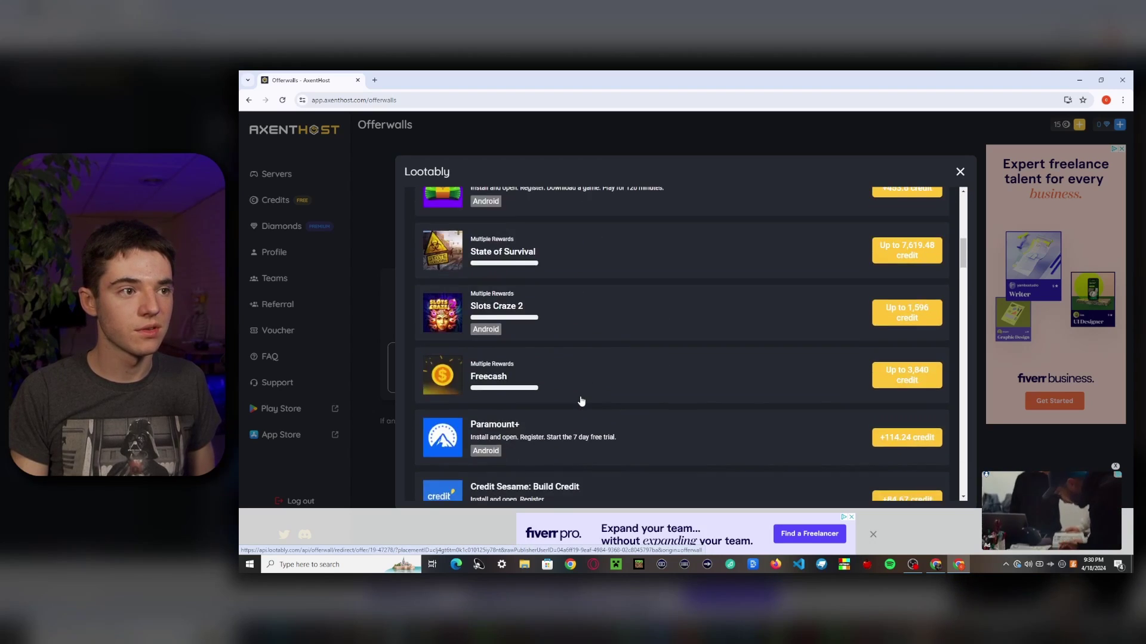
{"action": "scroll", "coordinate": [581, 401], "scroll_direction": "up", "scroll_amount": 5}
{"action": "key", "text": "Escape"}
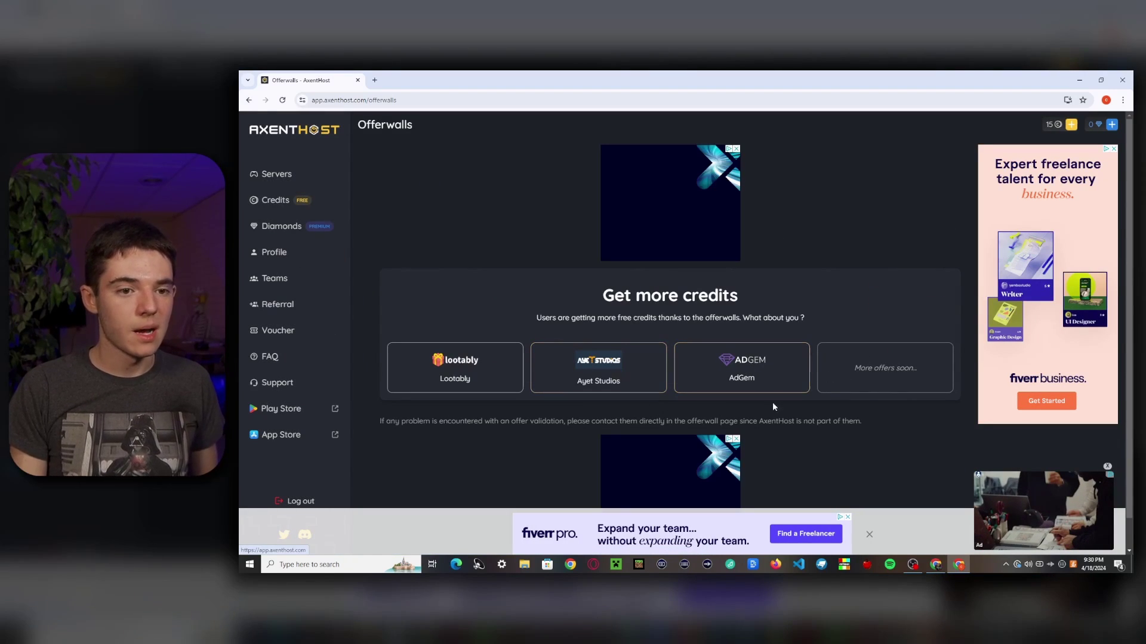
Step: Return to Credits and look through the chest packs from Bronze 2.99 € to Ultimate 39.99 €
{"action": "left_click", "coordinate": [249, 99]}
{"action": "scroll", "coordinate": [561, 342], "scroll_direction": "down", "scroll_amount": 4}
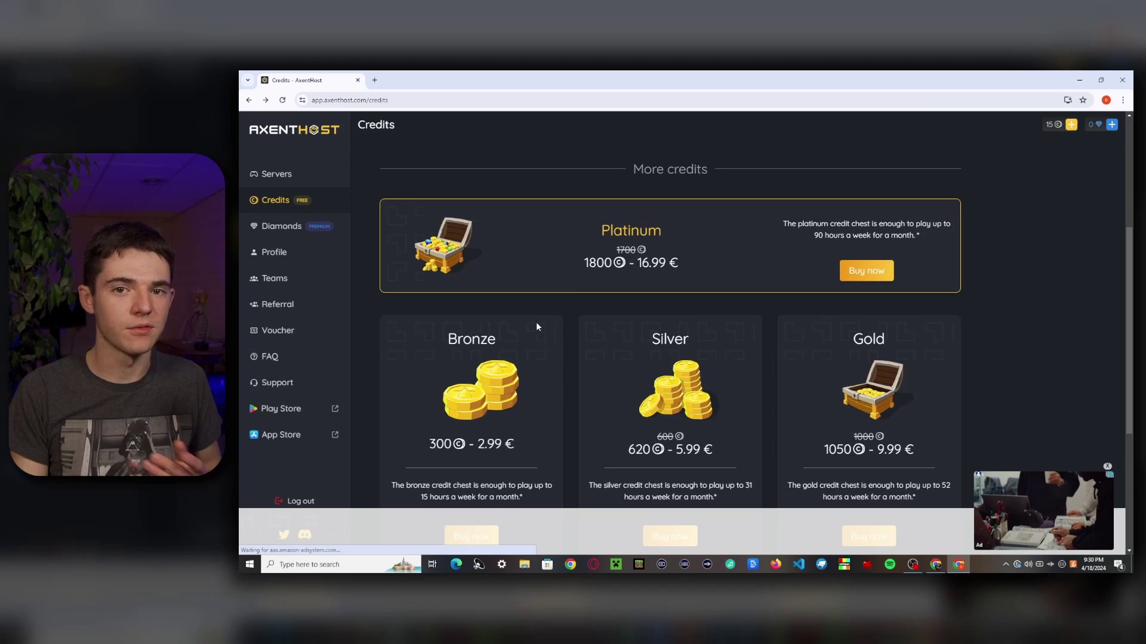
{"action": "scroll", "coordinate": [533, 327], "scroll_direction": "down", "scroll_amount": 4}
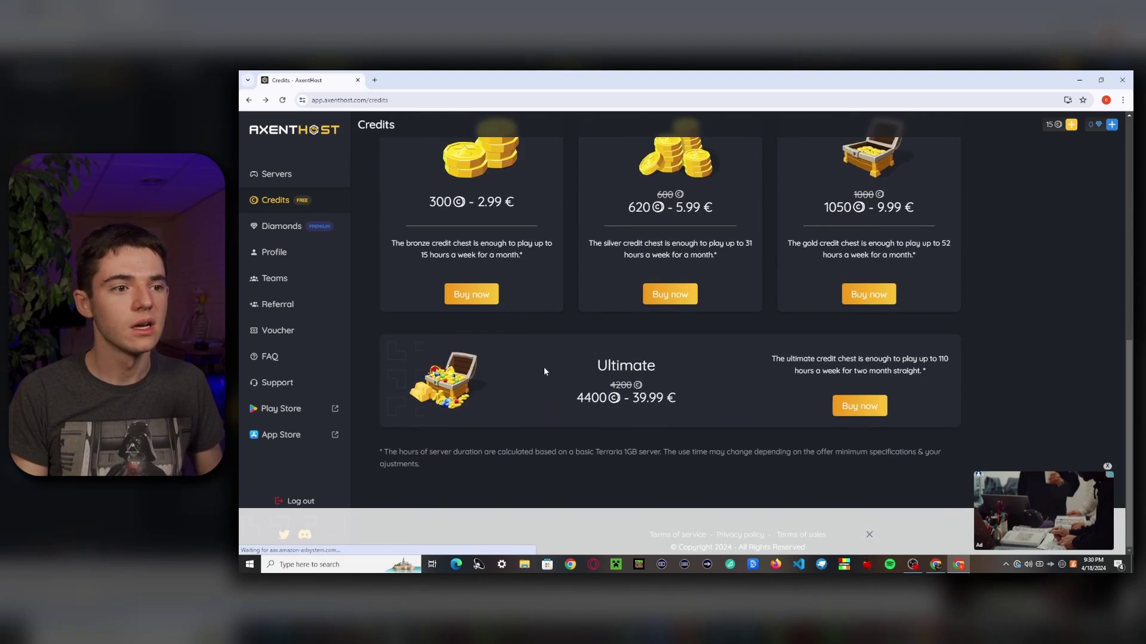
{"action": "scroll", "coordinate": [543, 367], "scroll_direction": "up", "scroll_amount": 2}
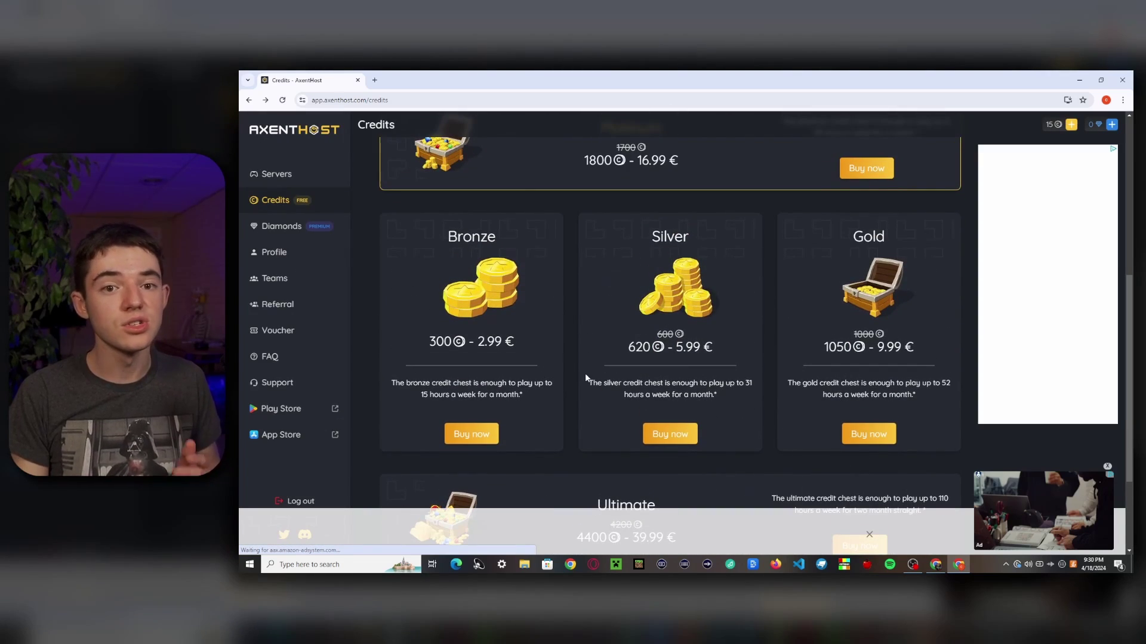
Step: View the Diamonds packs, from Standard 2.99 € to Supreme 49.99 €
{"action": "left_click", "coordinate": [275, 234]}
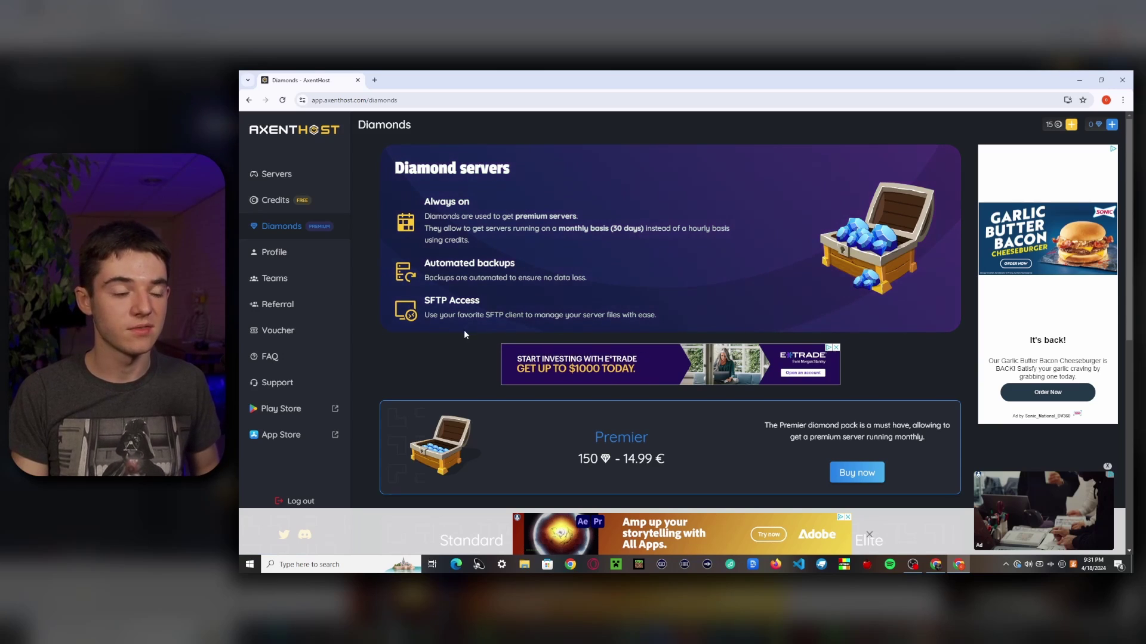
{"action": "scroll", "coordinate": [464, 331], "scroll_direction": "down", "scroll_amount": 5}
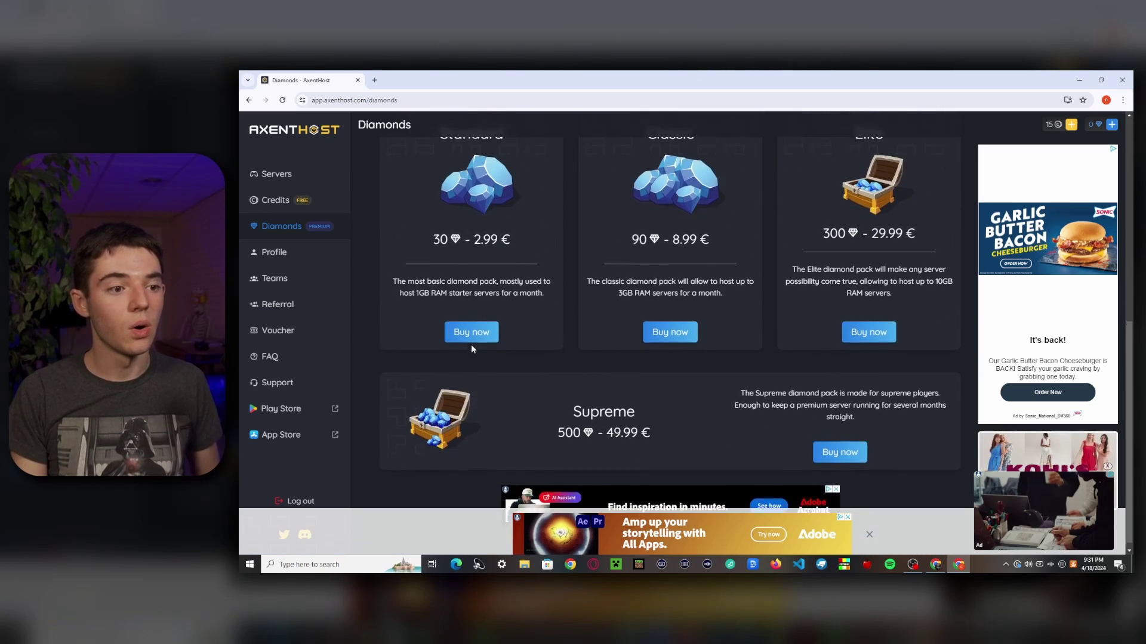
{"action": "scroll", "coordinate": [471, 346], "scroll_direction": "up", "scroll_amount": 2}
{"action": "scroll", "coordinate": [477, 351], "scroll_direction": "up", "scroll_amount": 1}
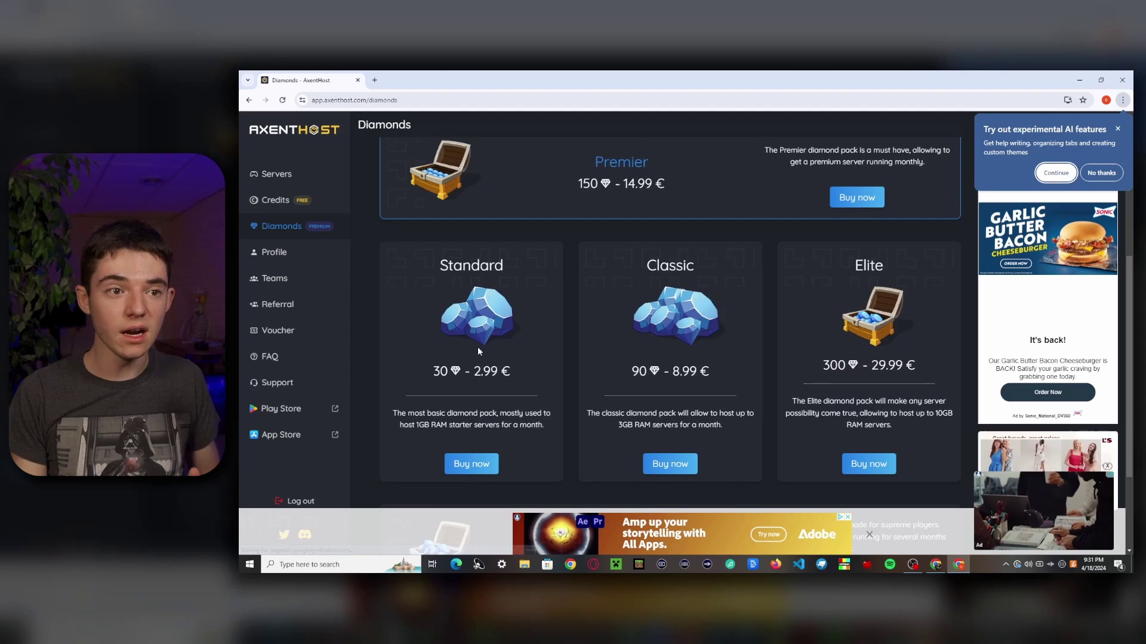
{"action": "scroll", "coordinate": [477, 352], "scroll_direction": "up", "scroll_amount": 3}
{"action": "scroll", "coordinate": [472, 350], "scroll_direction": "up", "scroll_amount": 1}
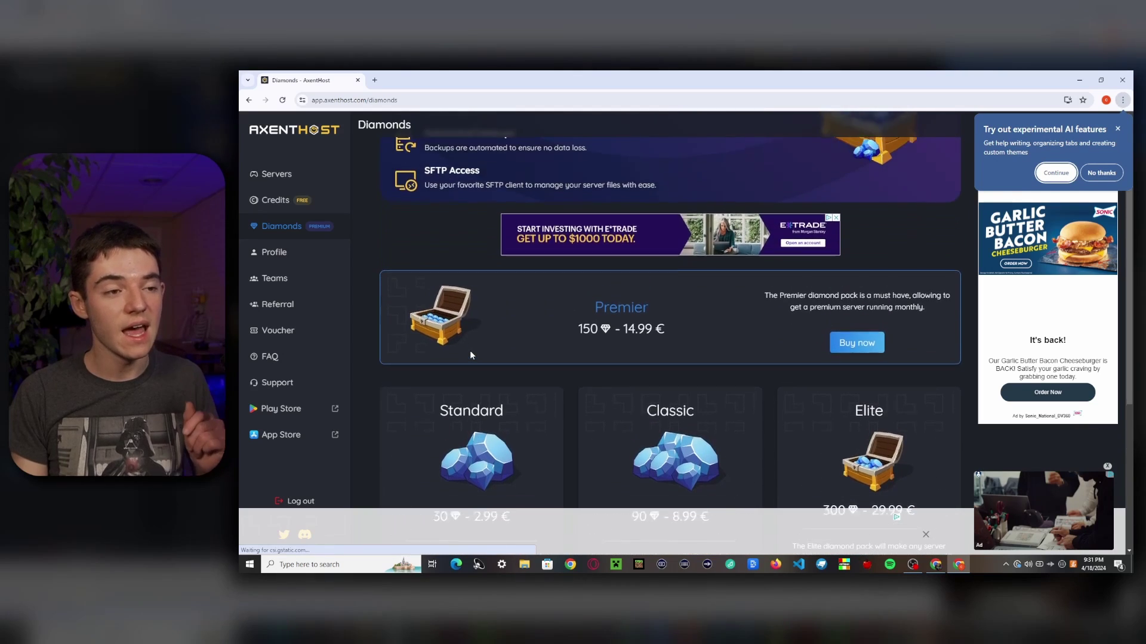
{"action": "scroll", "coordinate": [472, 351], "scroll_direction": "down", "scroll_amount": 3}
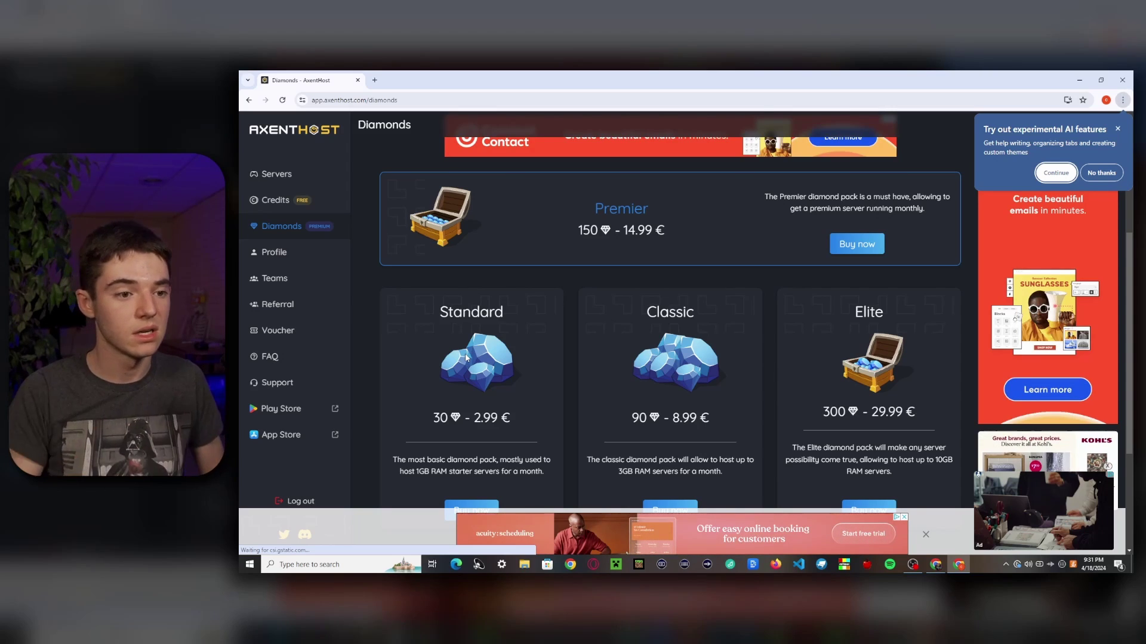
{"action": "scroll", "coordinate": [418, 269], "scroll_direction": "up", "scroll_amount": 5}
Step: From the Servers page, start a new server and choose Minecraft as the game
{"action": "left_click", "coordinate": [276, 174]}
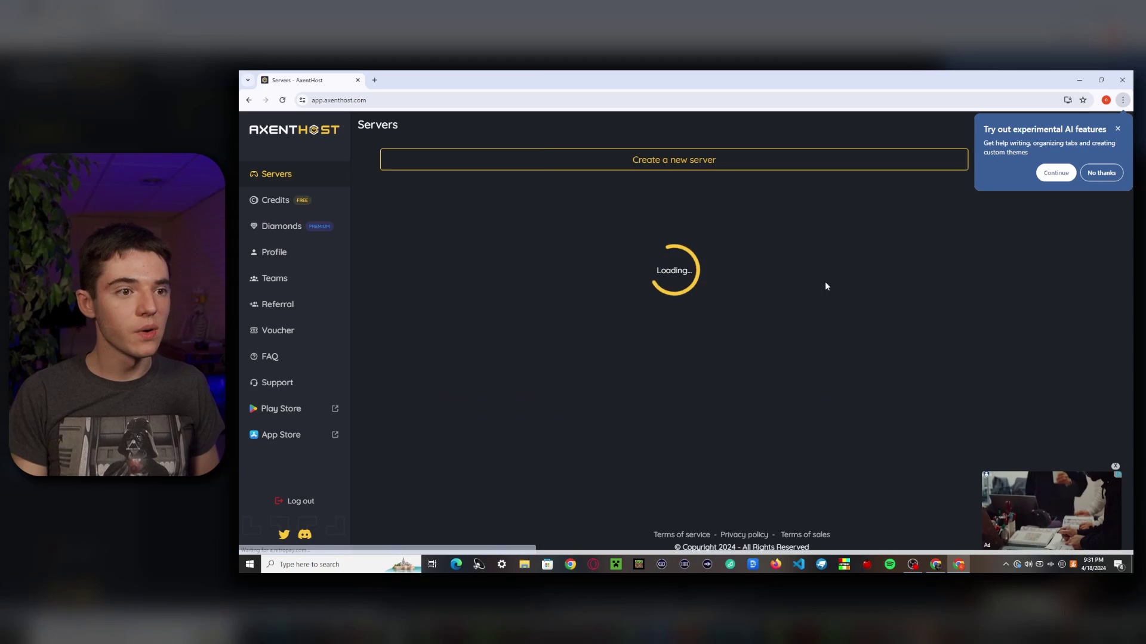
{"action": "left_click", "coordinate": [1118, 130]}
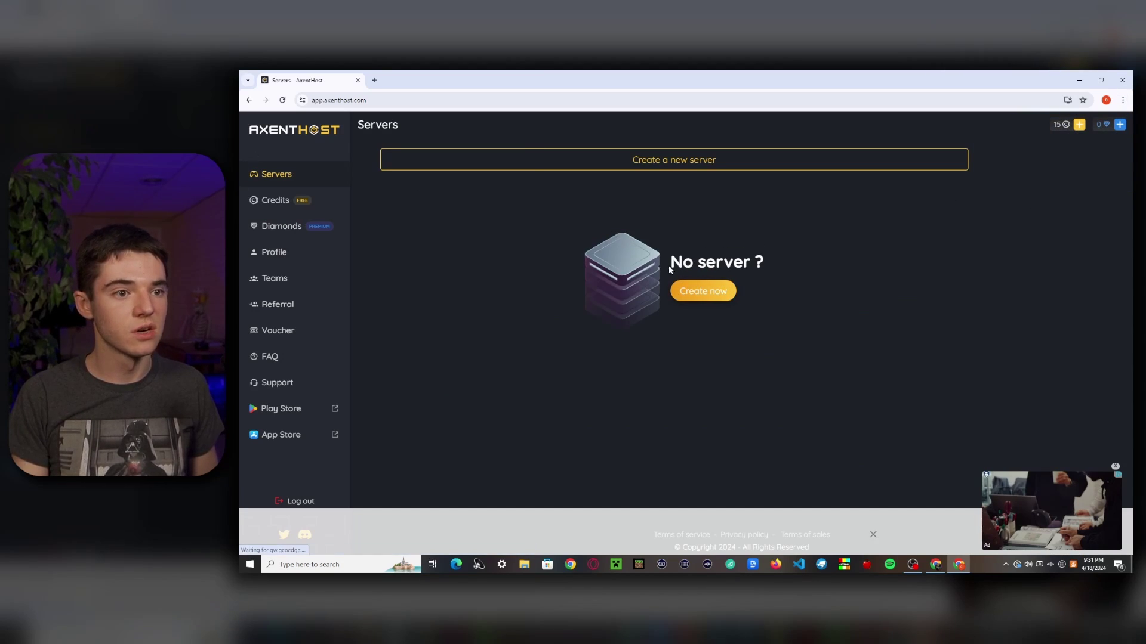
{"action": "left_click", "coordinate": [677, 299]}
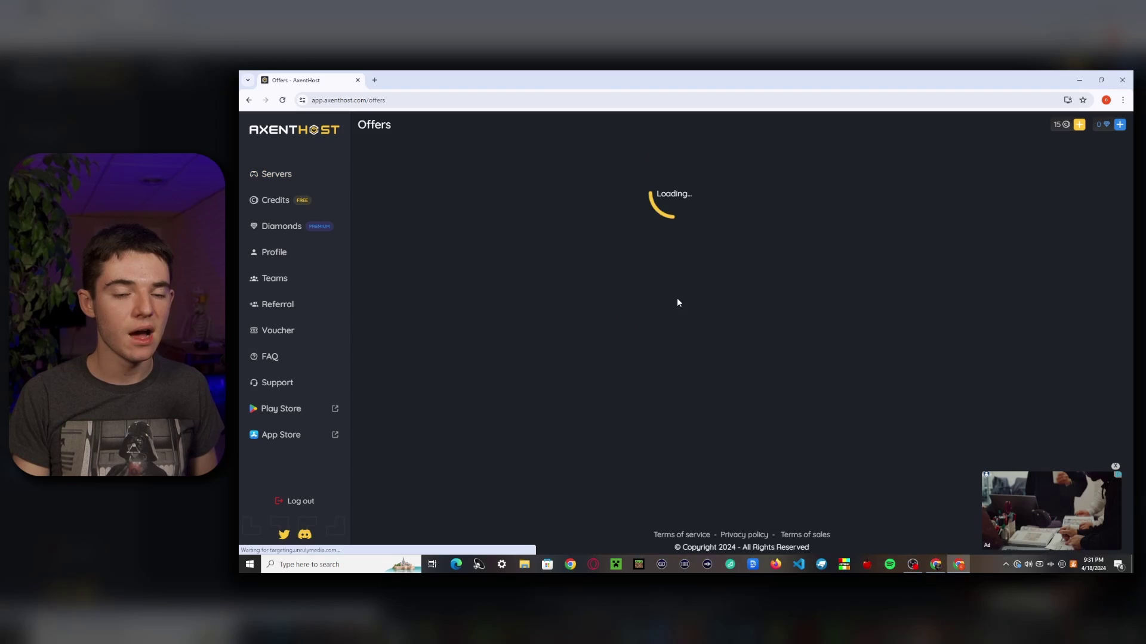
{"action": "scroll", "coordinate": [581, 248], "scroll_direction": "down", "scroll_amount": 6}
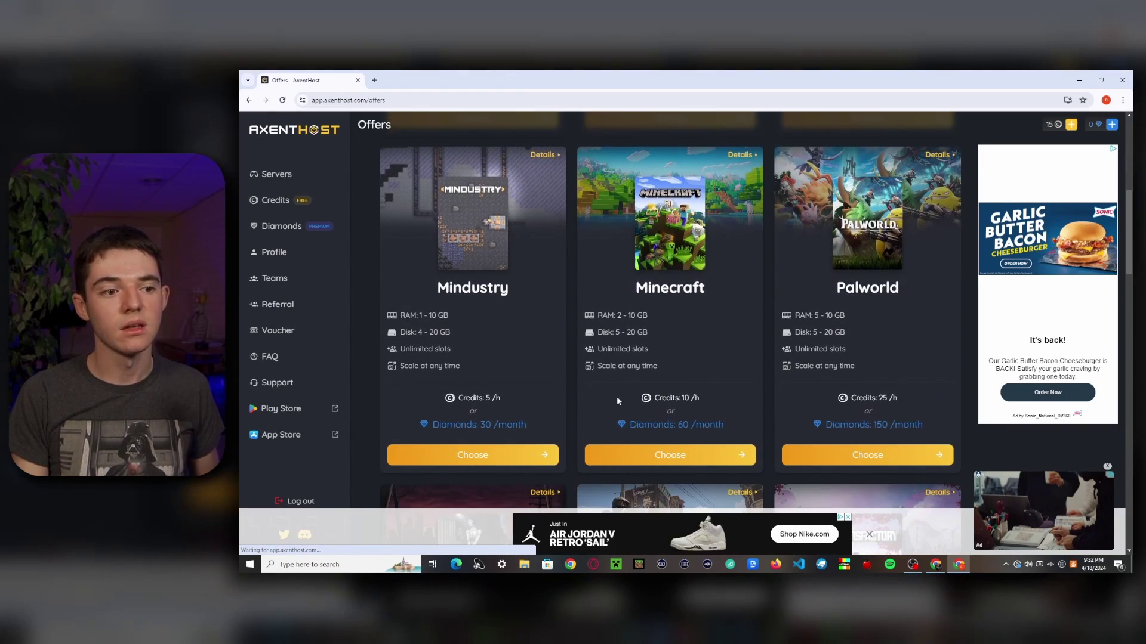
{"action": "left_click", "coordinate": [638, 456]}
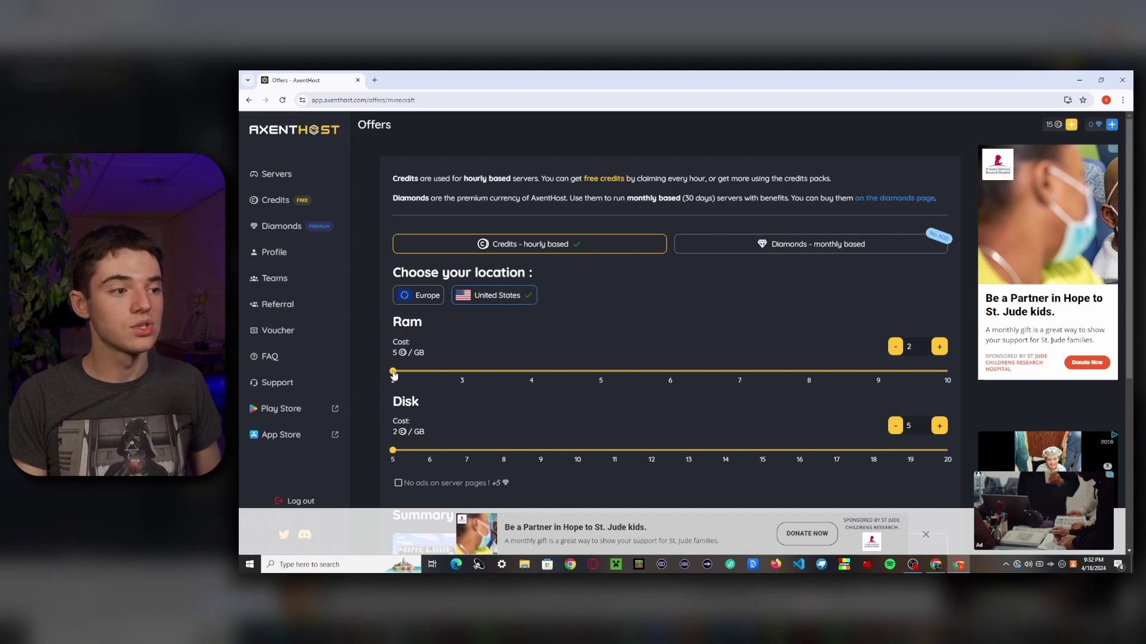
Step: Create the server with 2 GB RAM, 5 GB disk and United States location
{"action": "left_click_drag", "start_coordinate": [393, 371], "coordinate": [398, 373]}
{"action": "left_click_drag", "start_coordinate": [502, 382], "coordinate": [976, 389]}
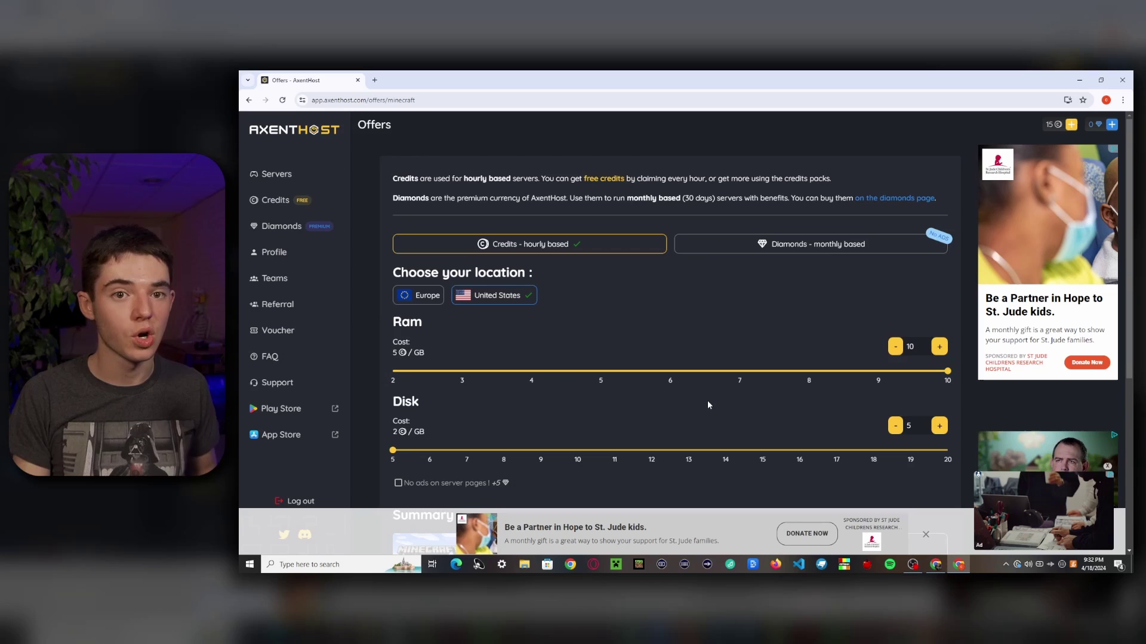
{"action": "scroll", "coordinate": [707, 405], "scroll_direction": "down", "scroll_amount": 4}
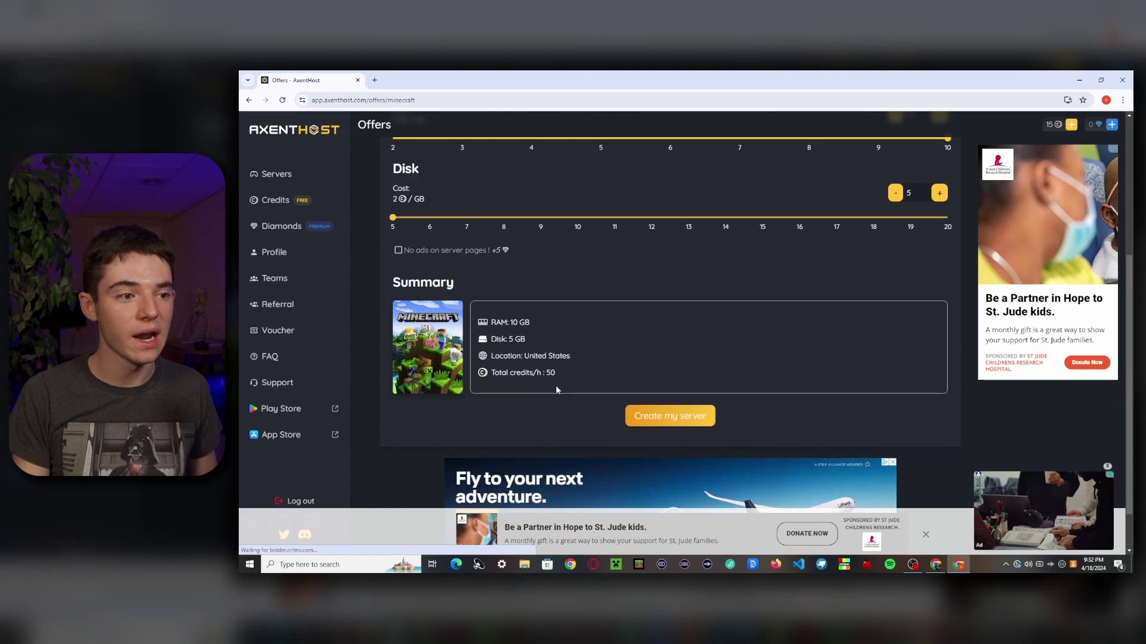
{"action": "scroll", "coordinate": [556, 387], "scroll_direction": "up", "scroll_amount": 4}
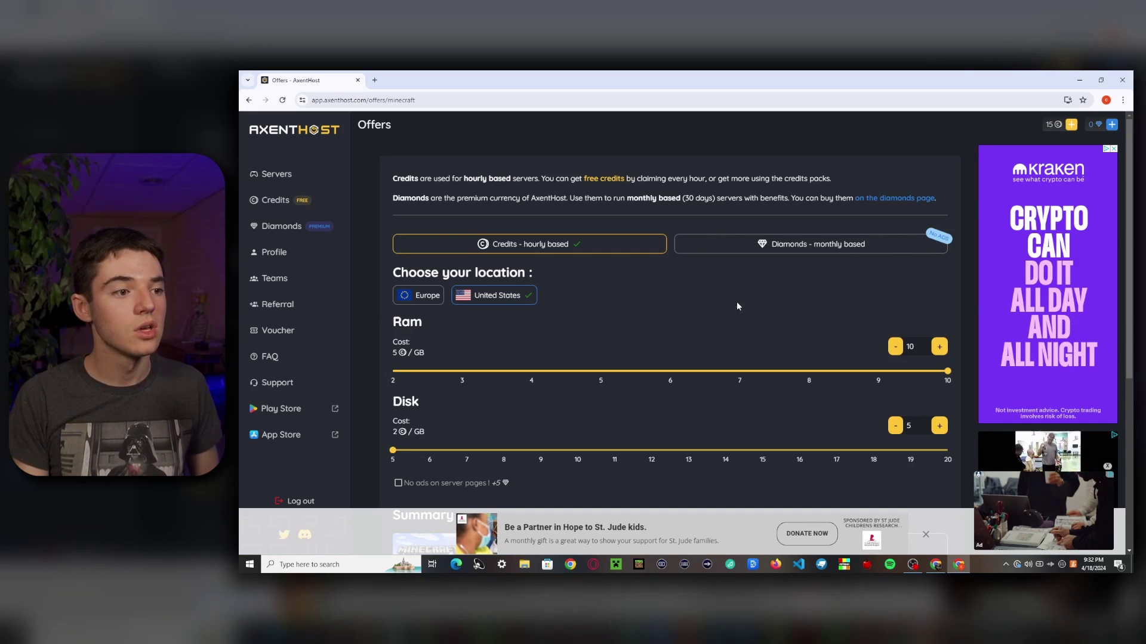
{"action": "left_click", "coordinate": [394, 375]}
{"action": "scroll", "coordinate": [539, 378], "scroll_direction": "down", "scroll_amount": 3}
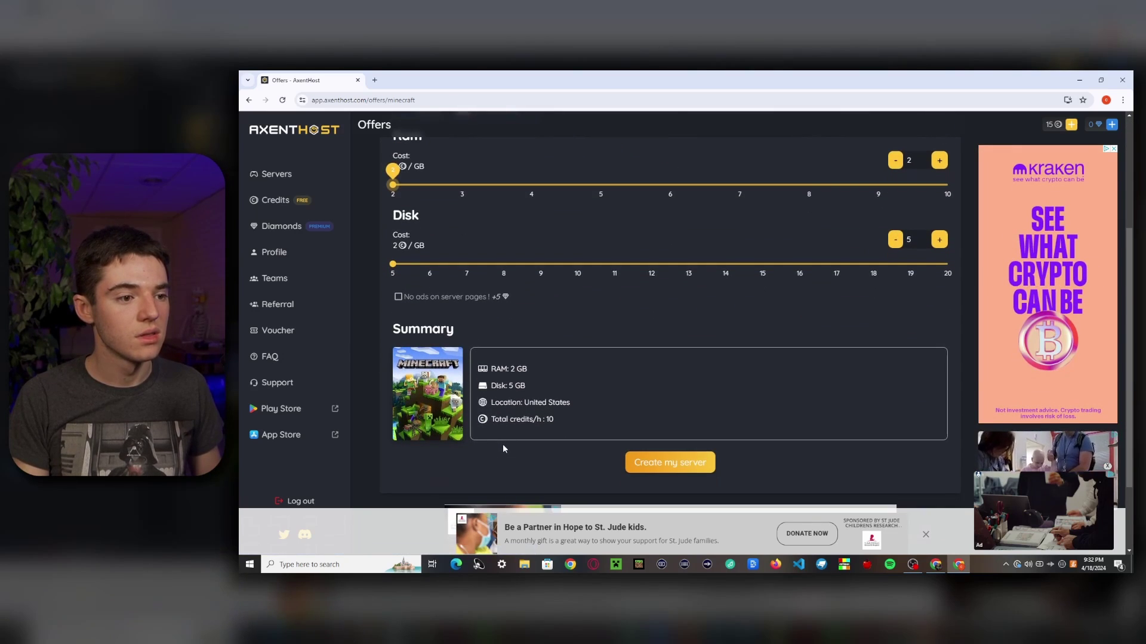
{"action": "left_click", "coordinate": [660, 459]}
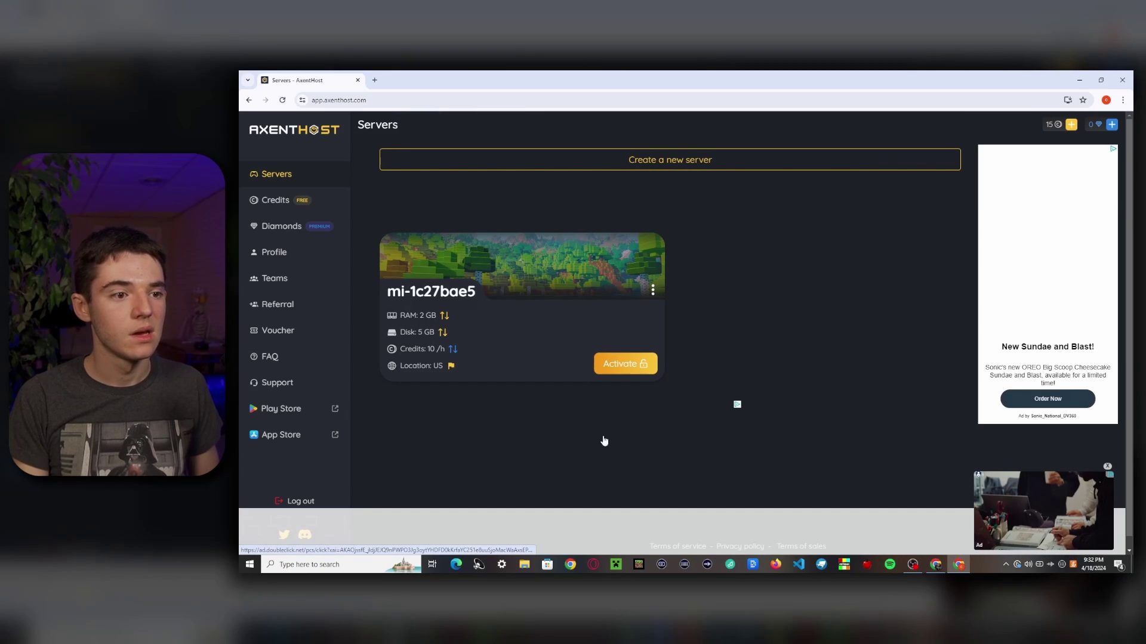
Step: Activate server mi-1c27bae5 and accept the Mojang EULA so it starts running
{"action": "left_click", "coordinate": [616, 365]}
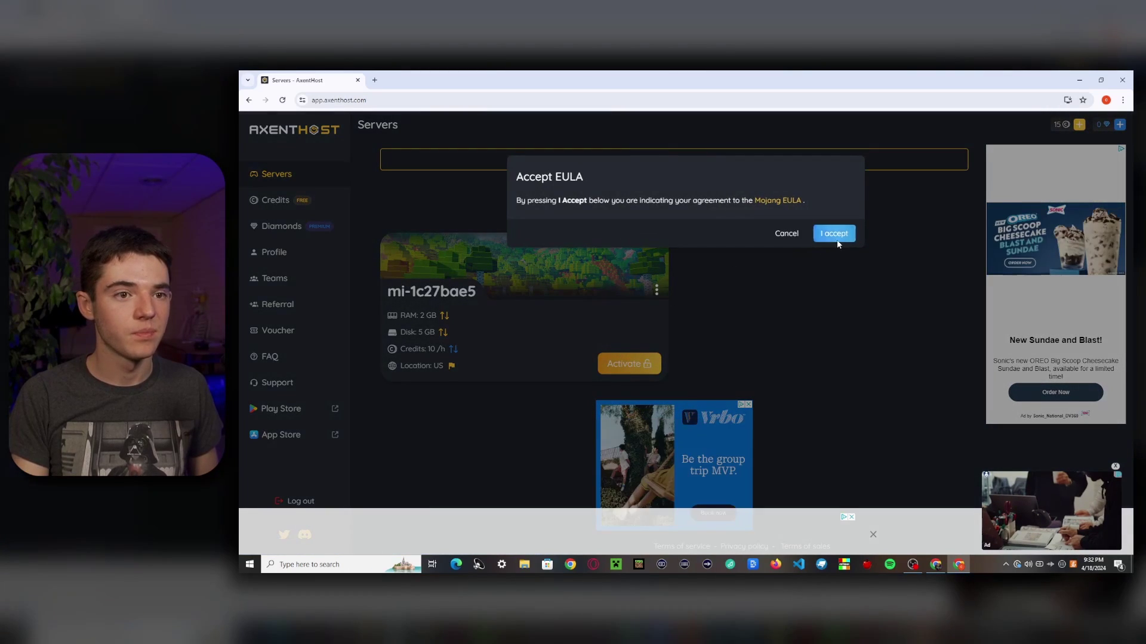
{"action": "left_click", "coordinate": [825, 231]}
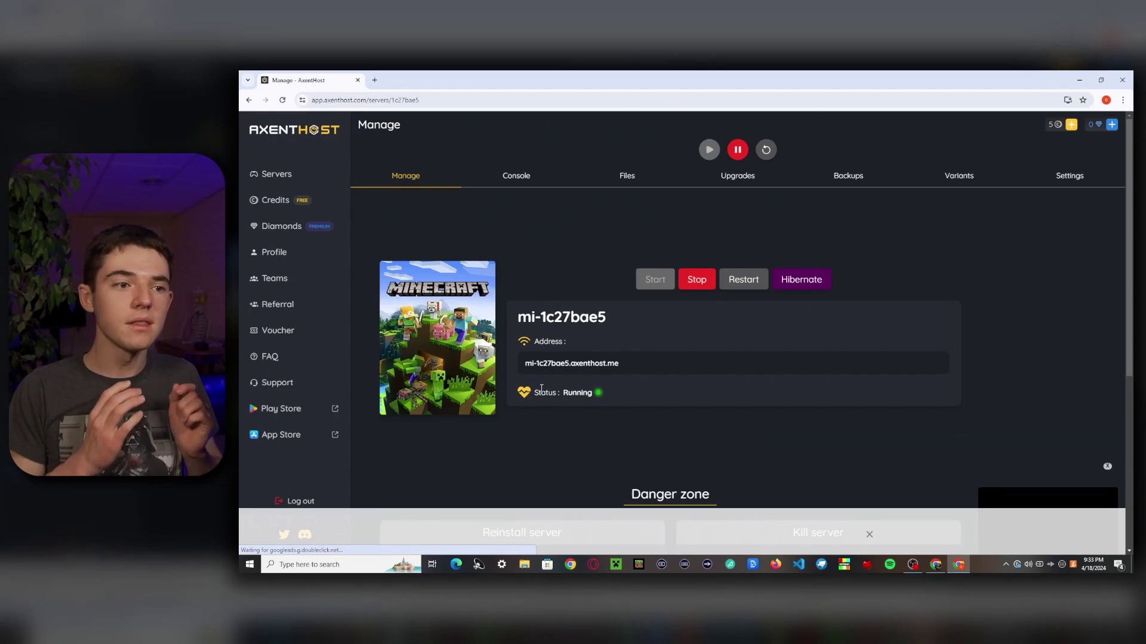
{"action": "scroll", "coordinate": [553, 272], "scroll_direction": "down", "scroll_amount": 4}
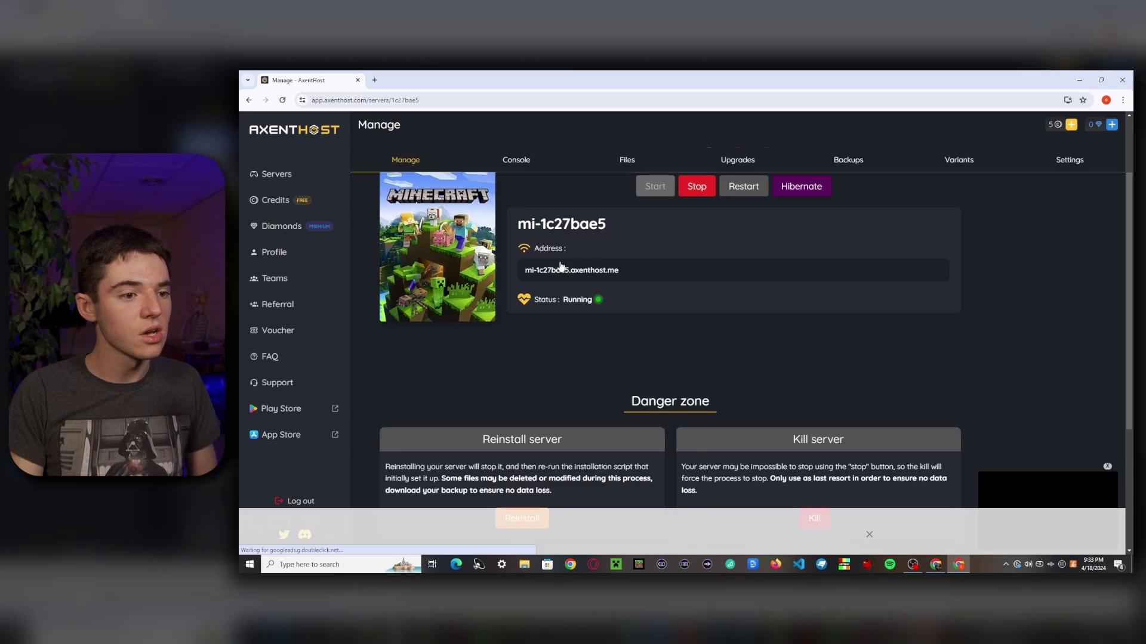
{"action": "scroll", "coordinate": [550, 307], "scroll_direction": "up", "scroll_amount": 3}
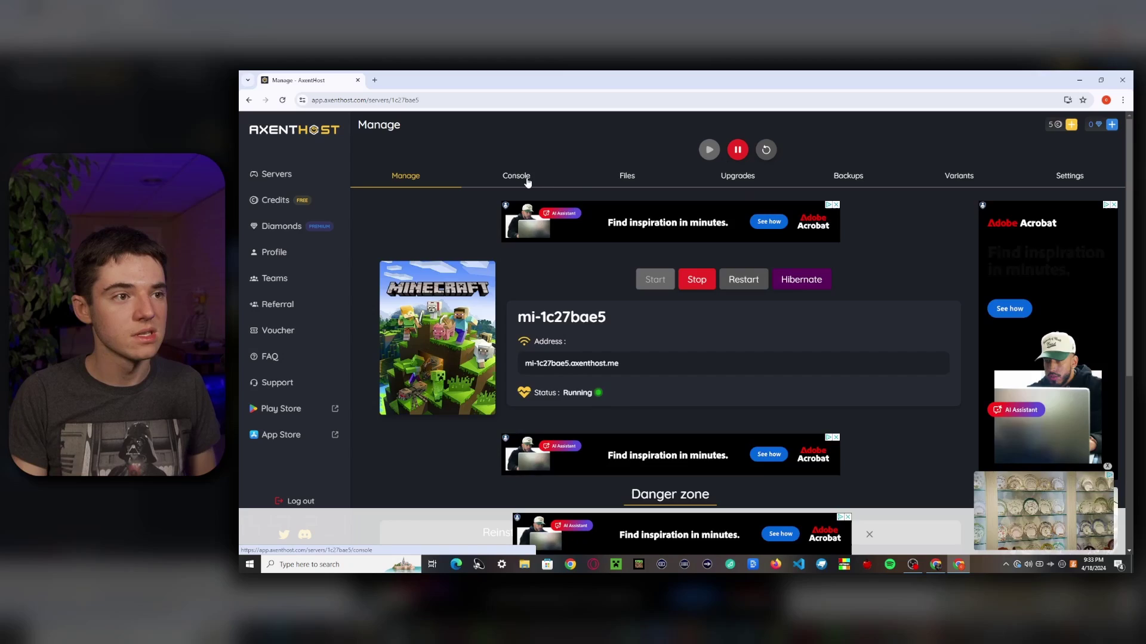
Step: Show the server's console with its startup log, uptime and memory use
{"action": "left_click", "coordinate": [516, 176]}
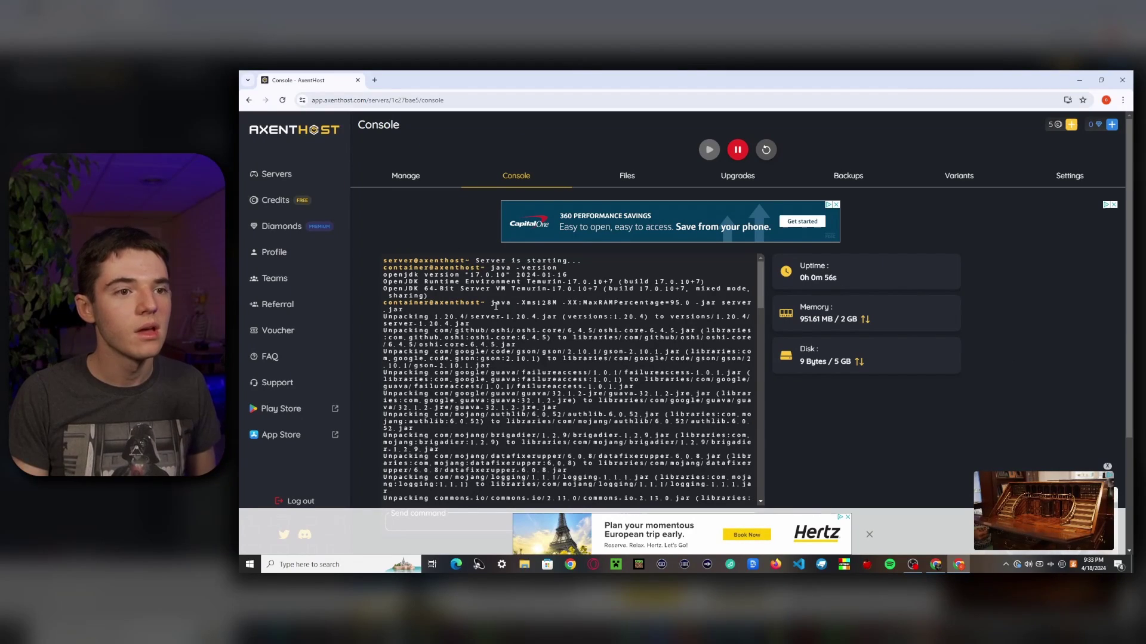
Step: Edit server.properties: online-mode and enforce-secure-profile false, max-players 10000
{"action": "left_click", "coordinate": [626, 182]}
{"action": "scroll", "coordinate": [511, 346], "scroll_direction": "down", "scroll_amount": 1}
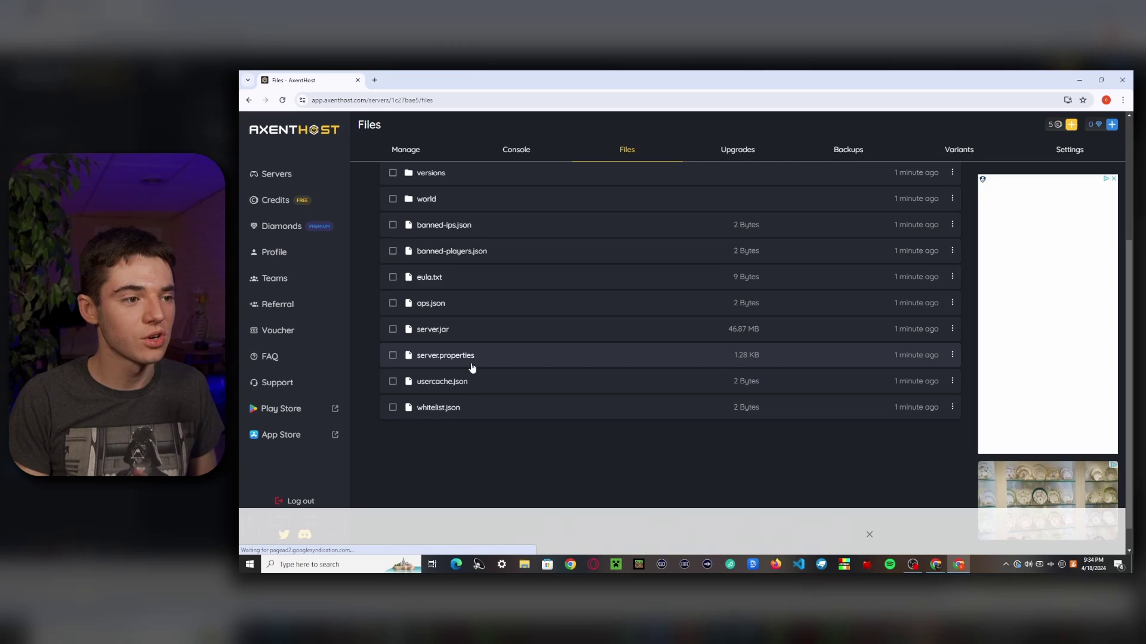
{"action": "left_click", "coordinate": [454, 403]}
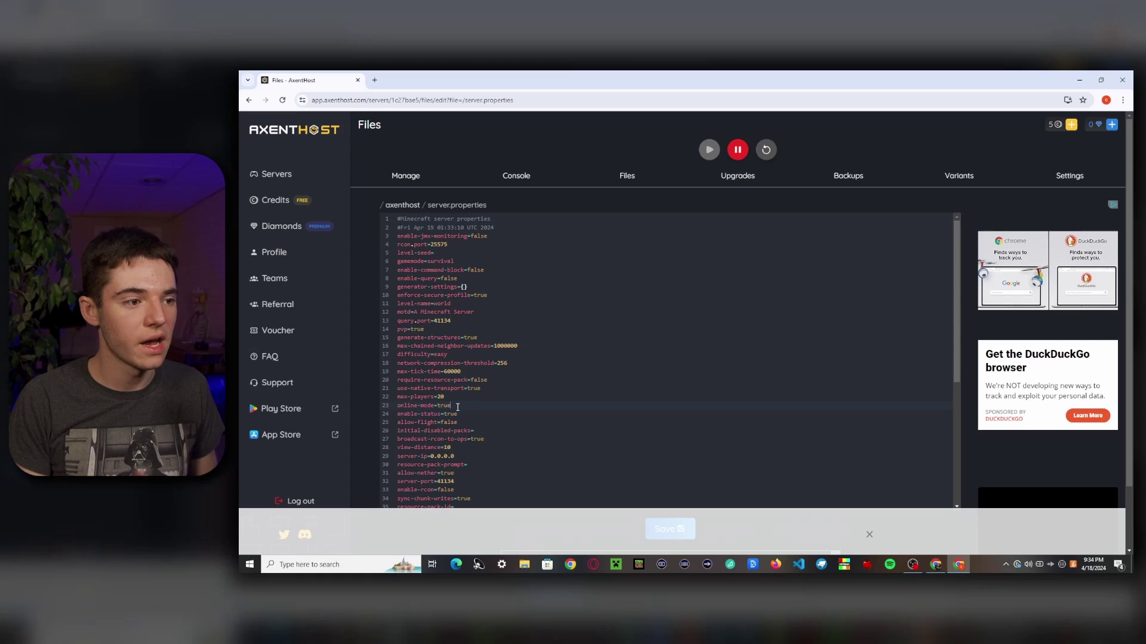
{"action": "type", "text": "alse"}
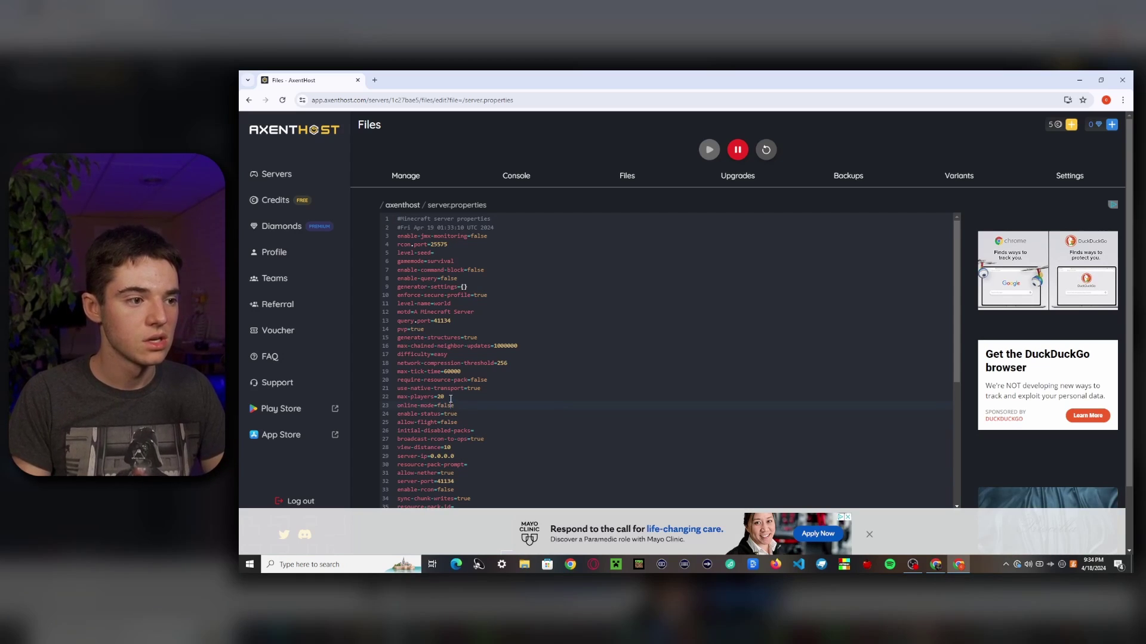
{"action": "type", "text": "0000"}
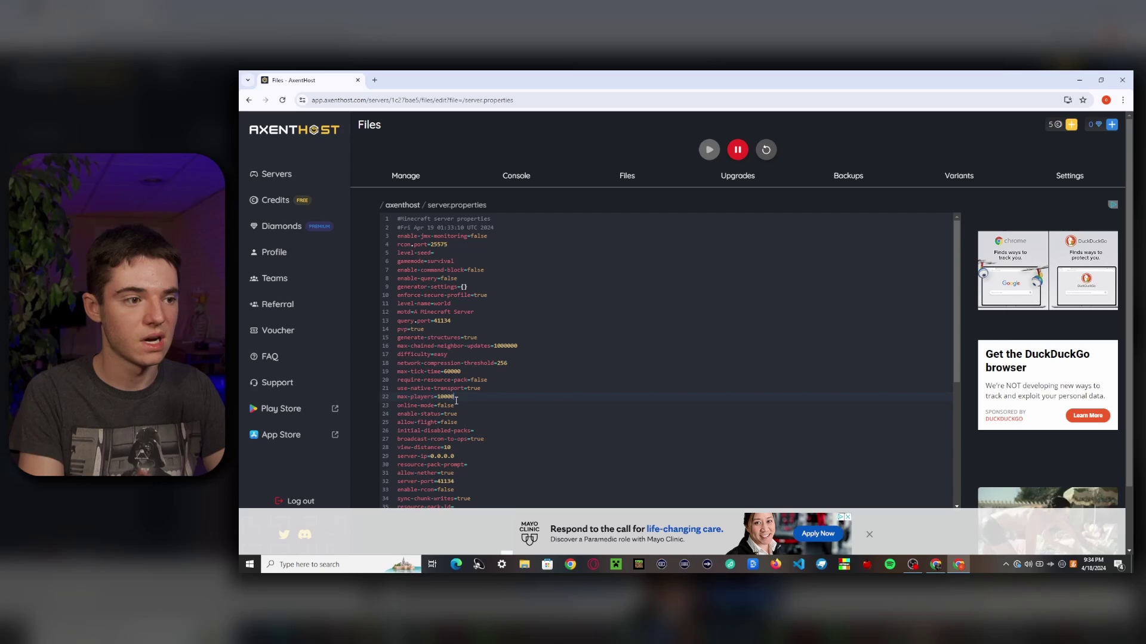
{"action": "left_click", "coordinate": [503, 305]}
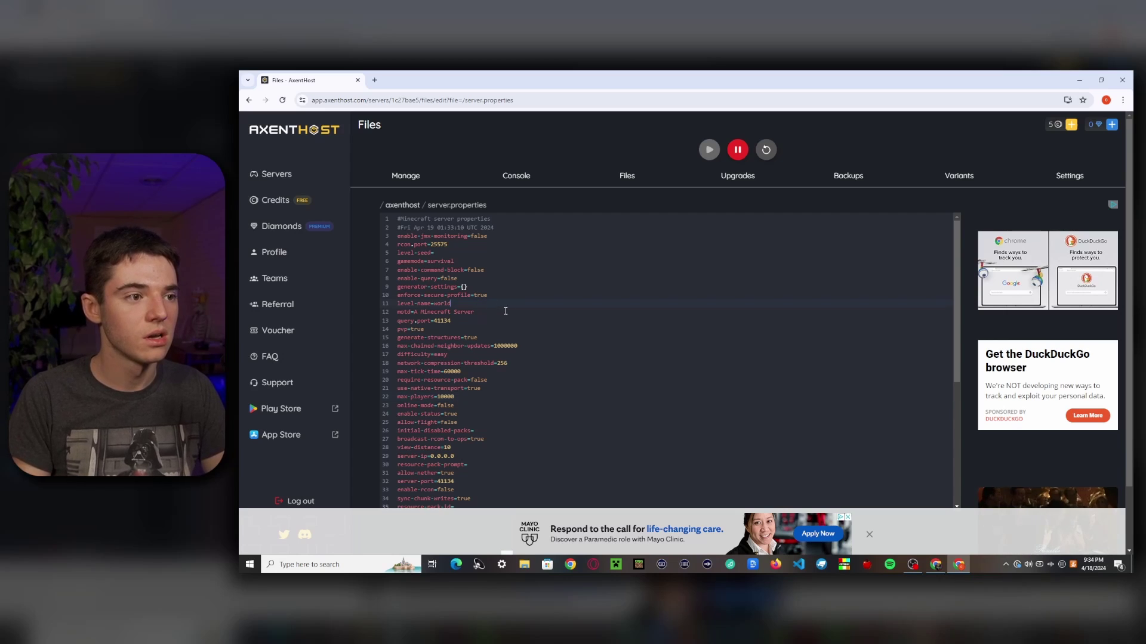
{"action": "left_click", "coordinate": [461, 399]}
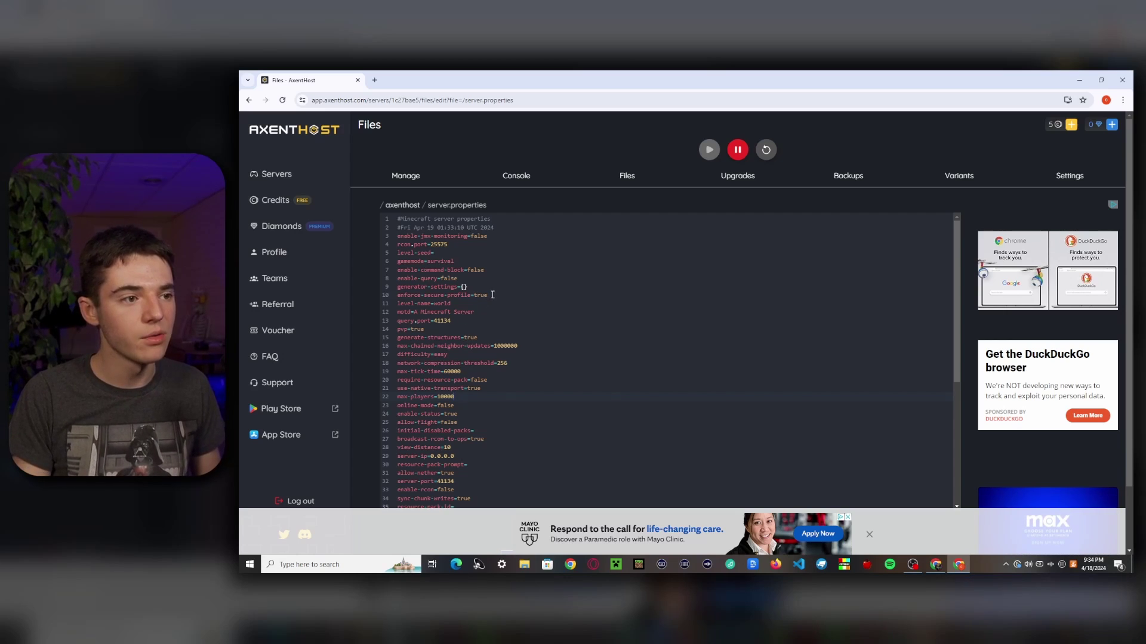
{"action": "type", "text": "false"}
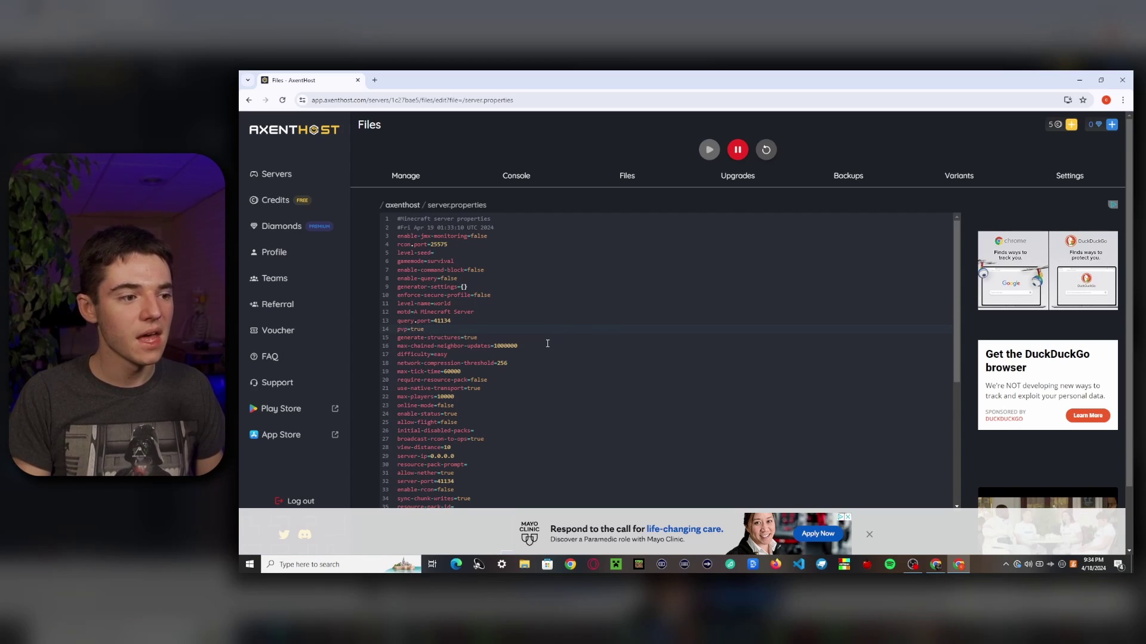
{"action": "scroll", "coordinate": [597, 352], "scroll_direction": "down", "scroll_amount": 5}
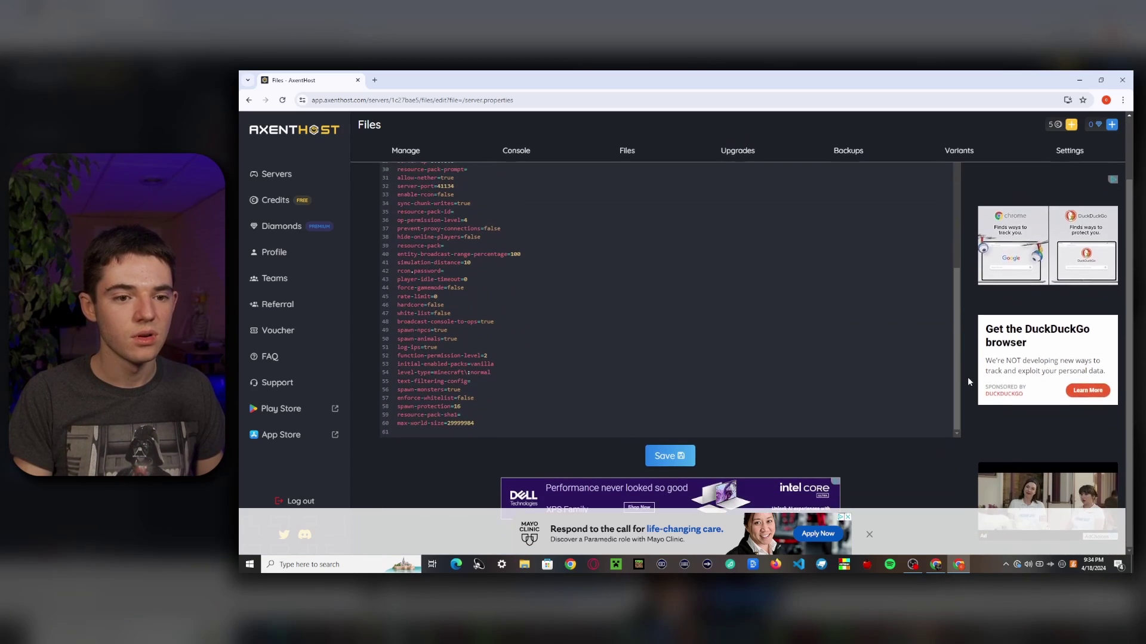
Step: Save server.properties and review the upgrade options showing RAM 2 GB and disk 5 GB
{"action": "left_click", "coordinate": [668, 455]}
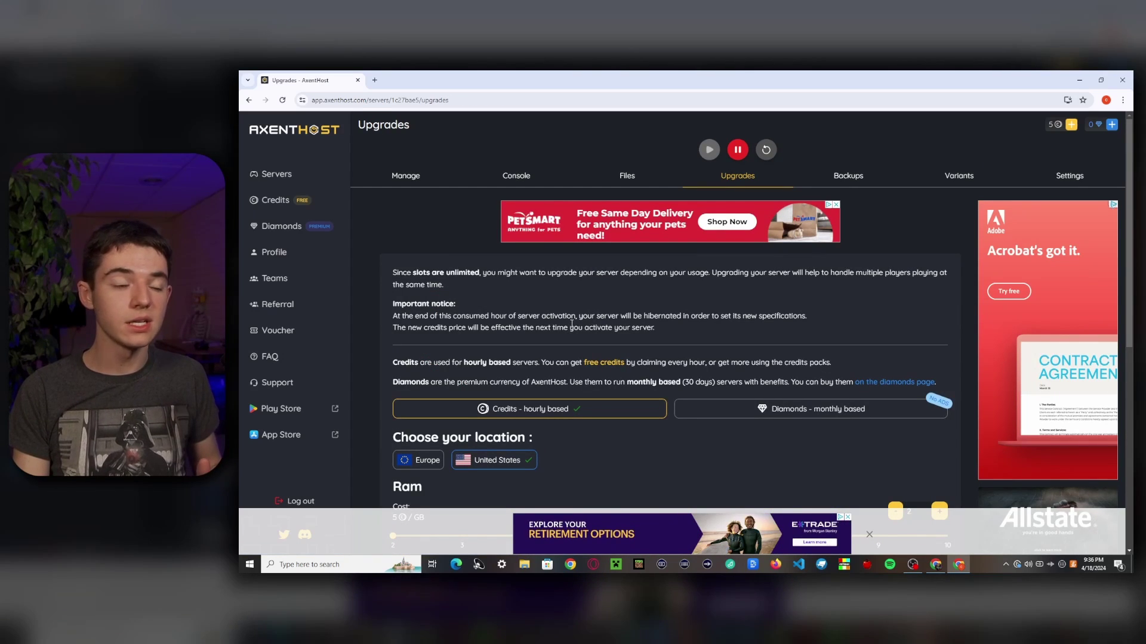
{"action": "scroll", "coordinate": [570, 334], "scroll_direction": "down", "scroll_amount": 2}
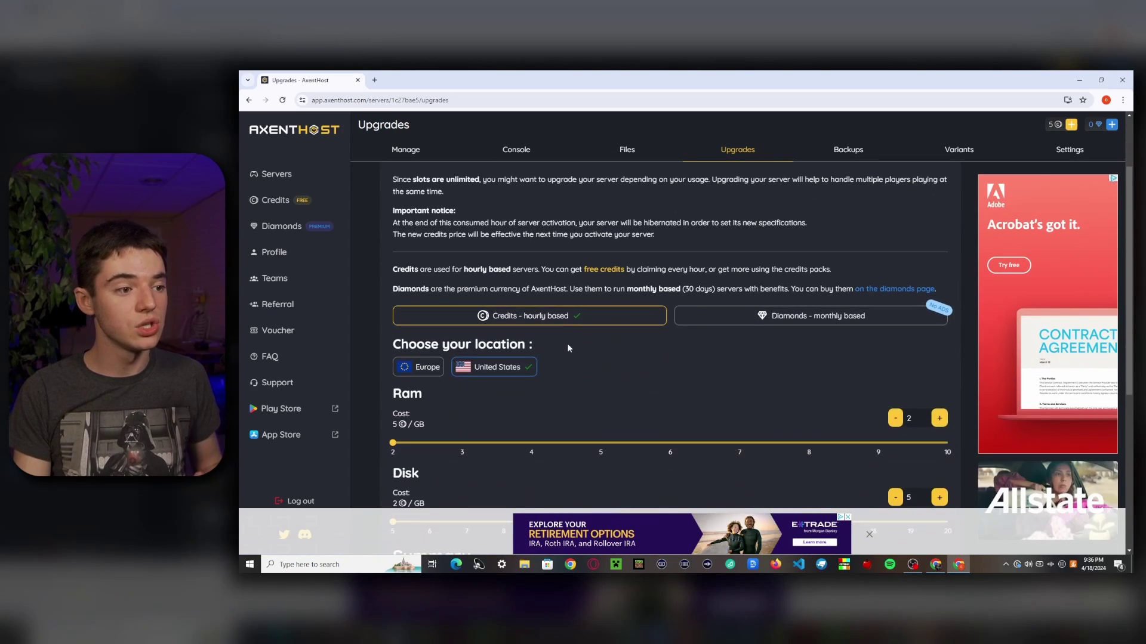
{"action": "scroll", "coordinate": [679, 460], "scroll_direction": "down", "scroll_amount": 1}
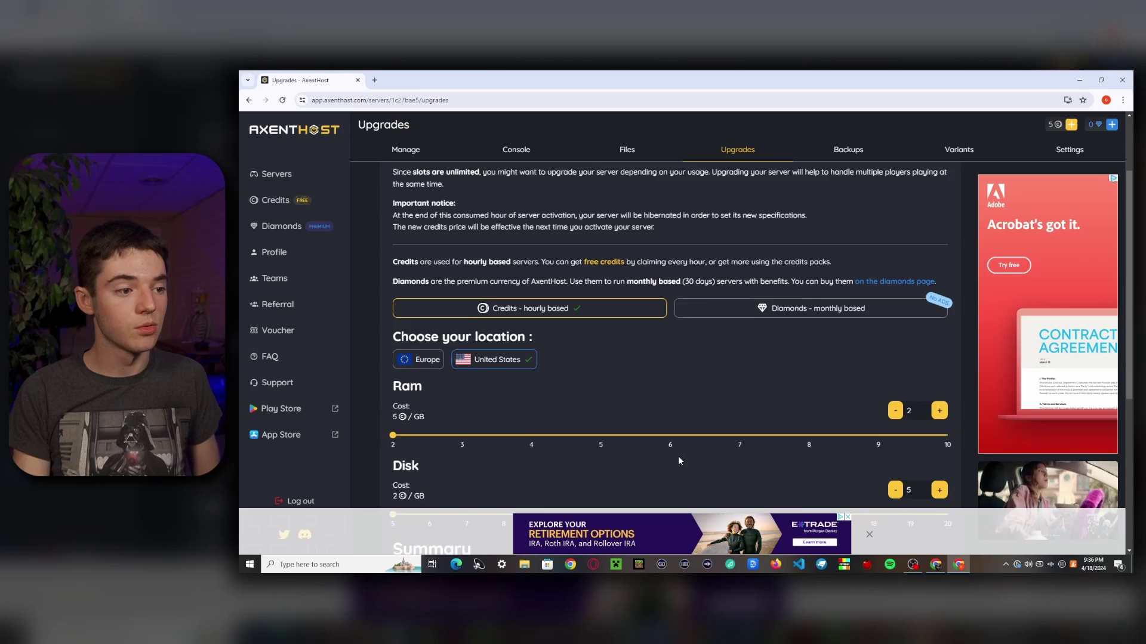
{"action": "scroll", "coordinate": [679, 461], "scroll_direction": "down", "scroll_amount": 3}
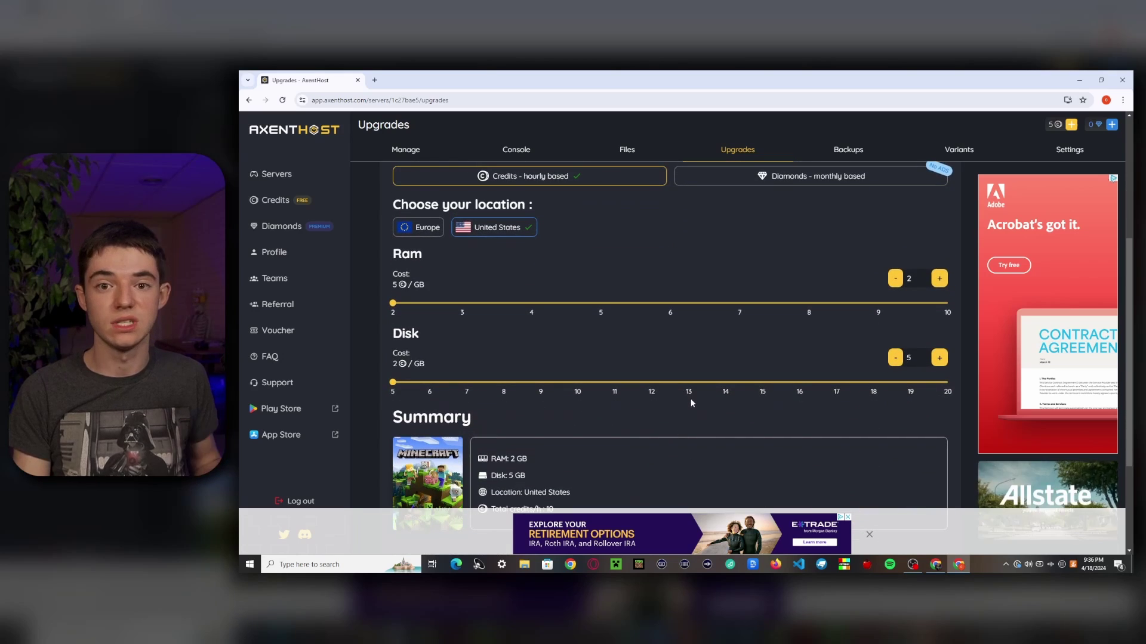
{"action": "scroll", "coordinate": [704, 414], "scroll_direction": "up", "scroll_amount": 3}
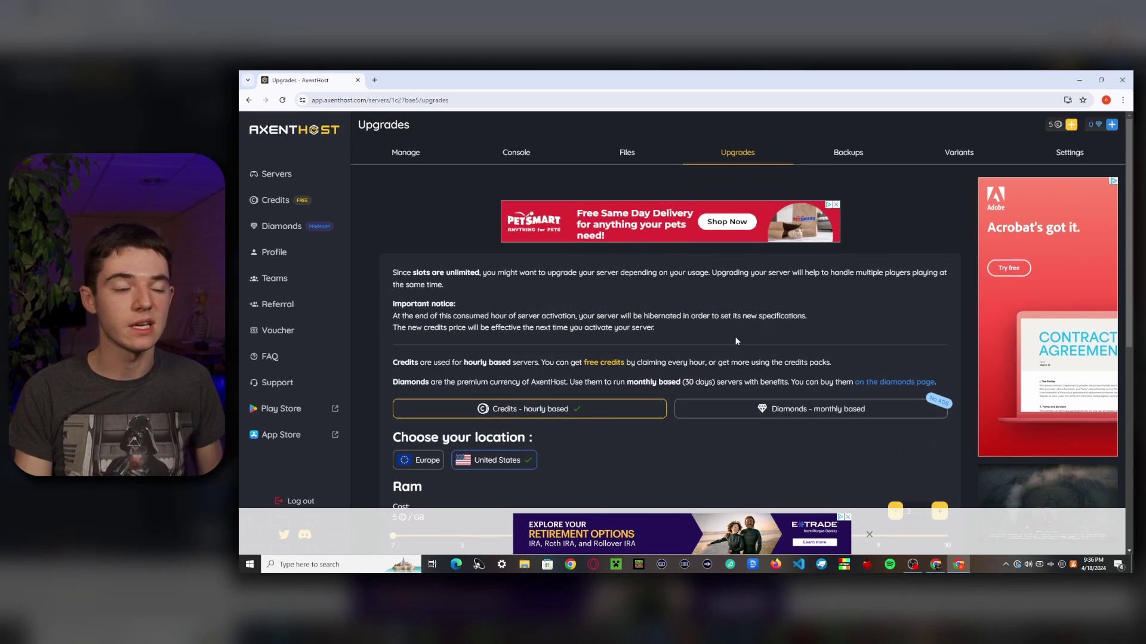
Step: Make an immediate server backup, then view the list of server variants
{"action": "left_click", "coordinate": [833, 183]}
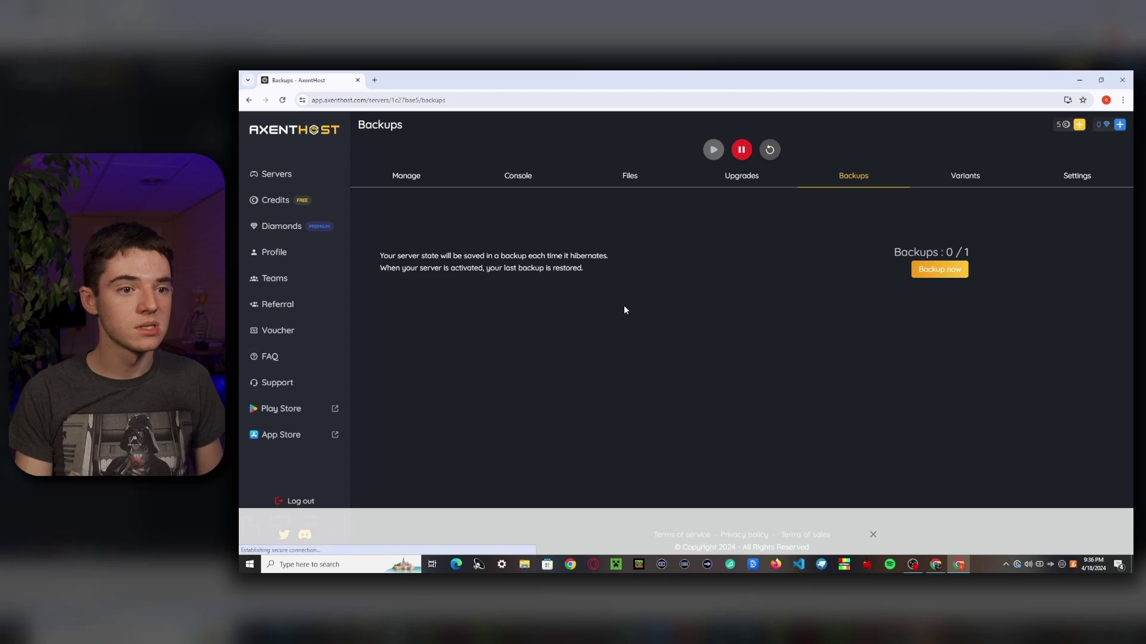
{"action": "left_click", "coordinate": [928, 272]}
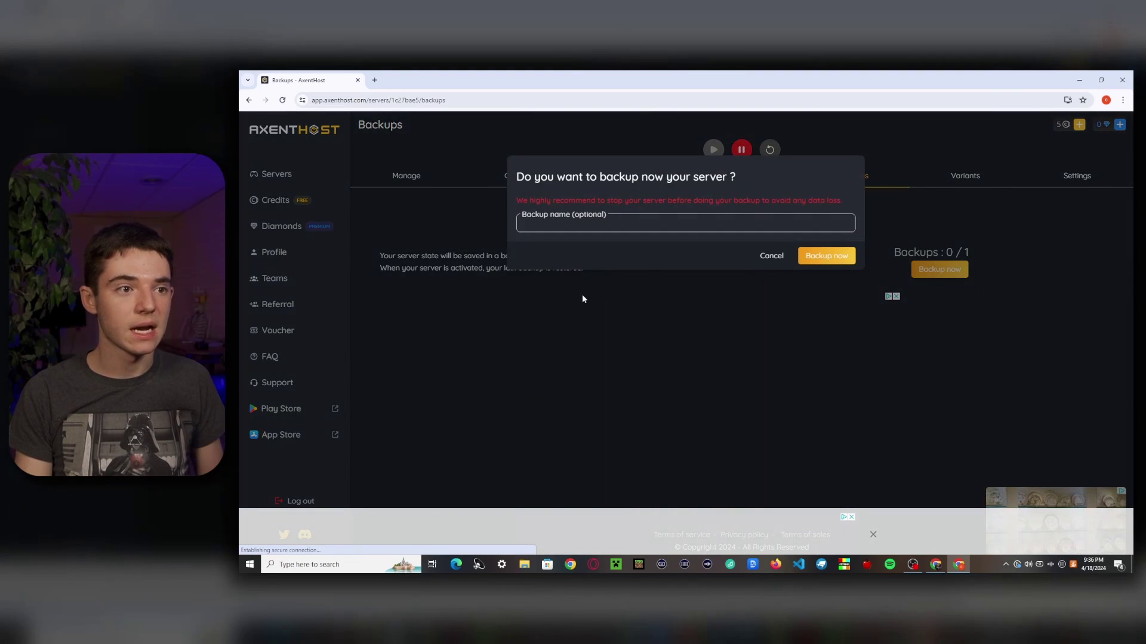
{"action": "left_click", "coordinate": [826, 263]}
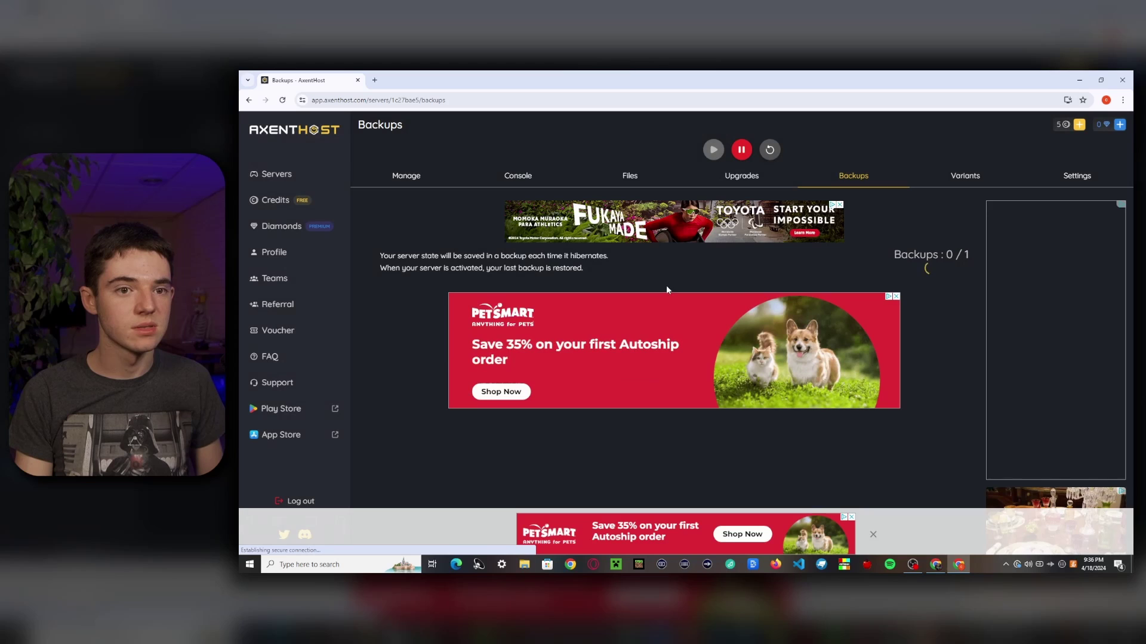
{"action": "left_click", "coordinate": [966, 180]}
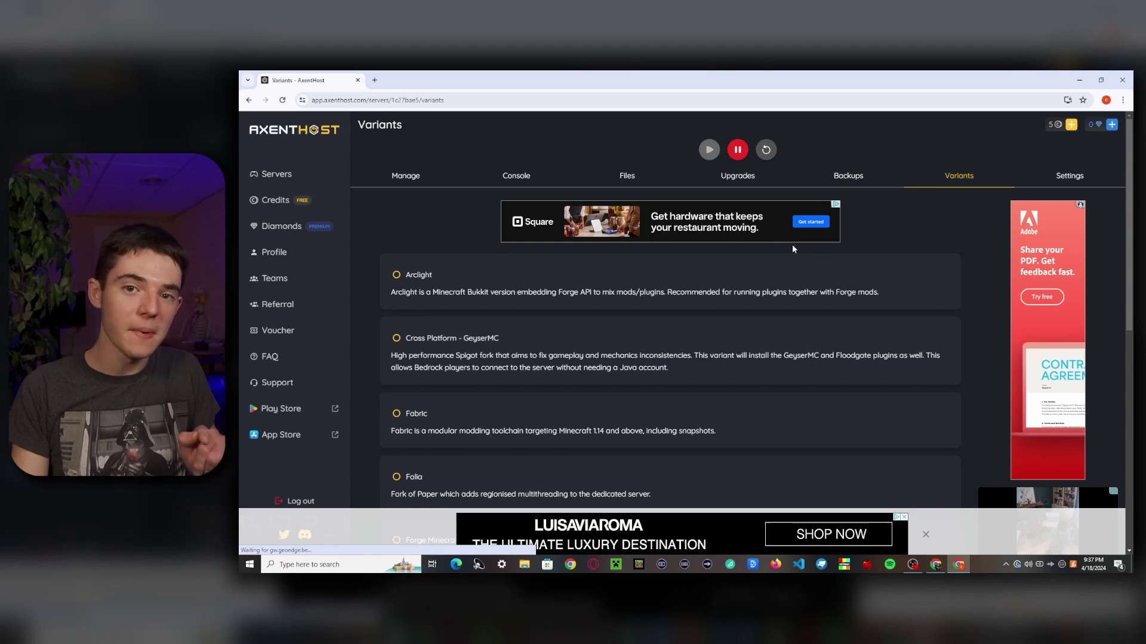
{"action": "scroll", "coordinate": [793, 249], "scroll_direction": "down", "scroll_amount": 5}
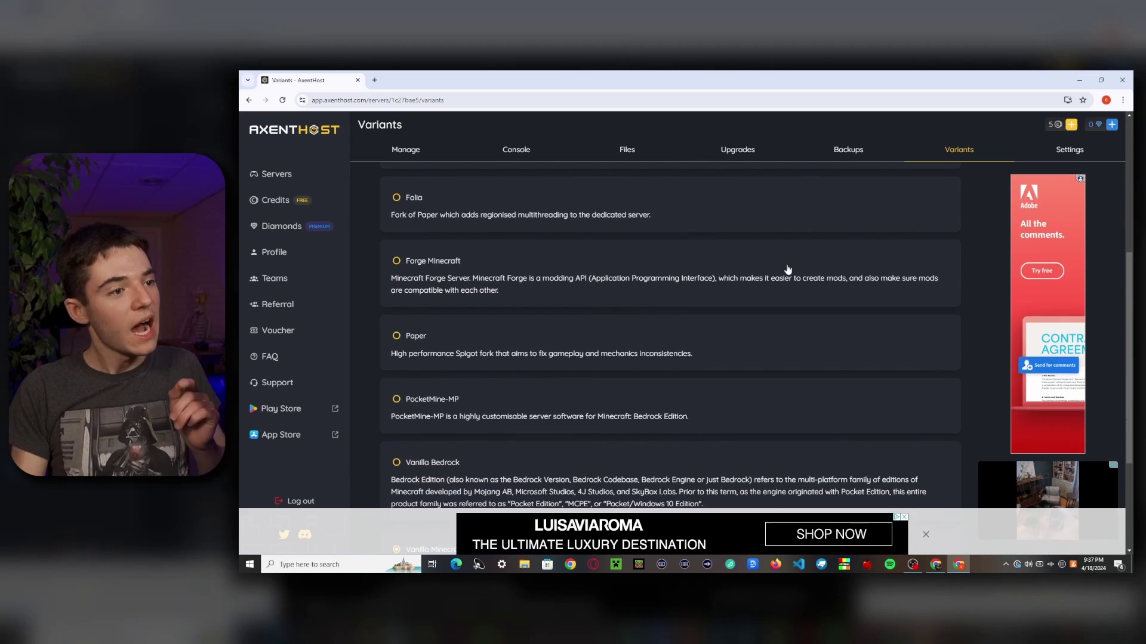
{"action": "scroll", "coordinate": [782, 273], "scroll_direction": "down", "scroll_amount": 3}
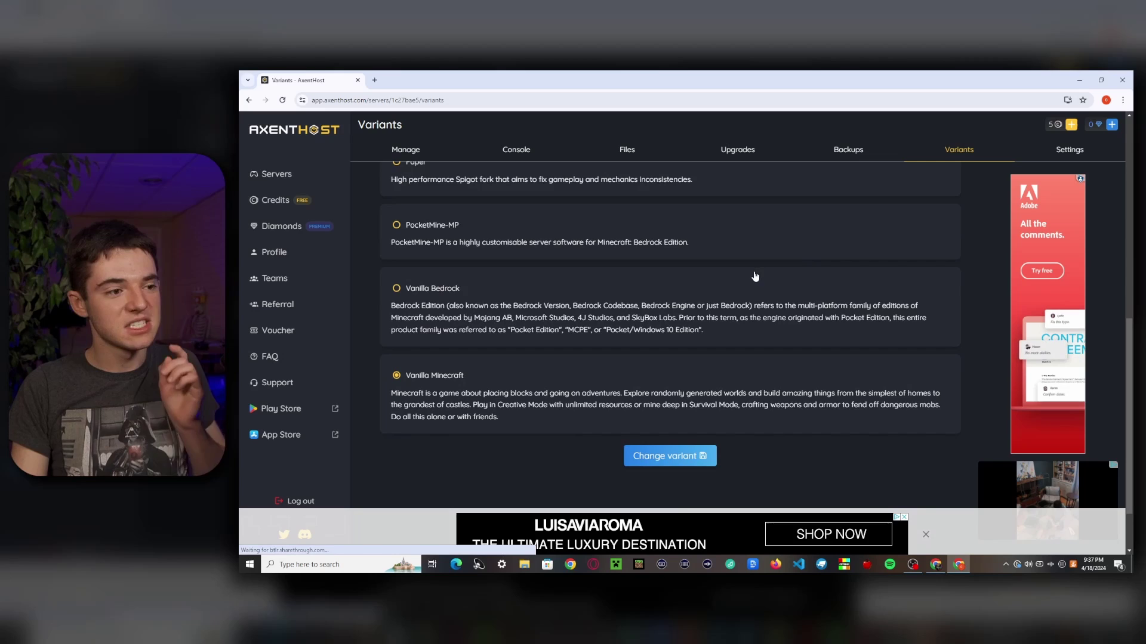
{"action": "scroll", "coordinate": [755, 276], "scroll_direction": "up", "scroll_amount": 8}
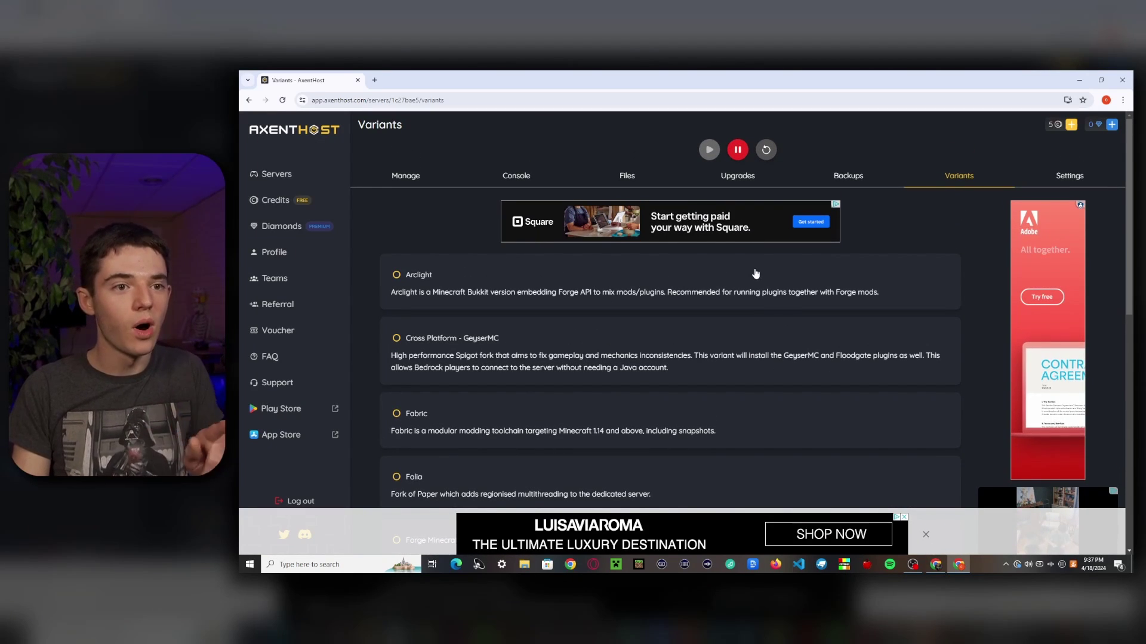
{"action": "scroll", "coordinate": [753, 276], "scroll_direction": "down", "scroll_amount": 1}
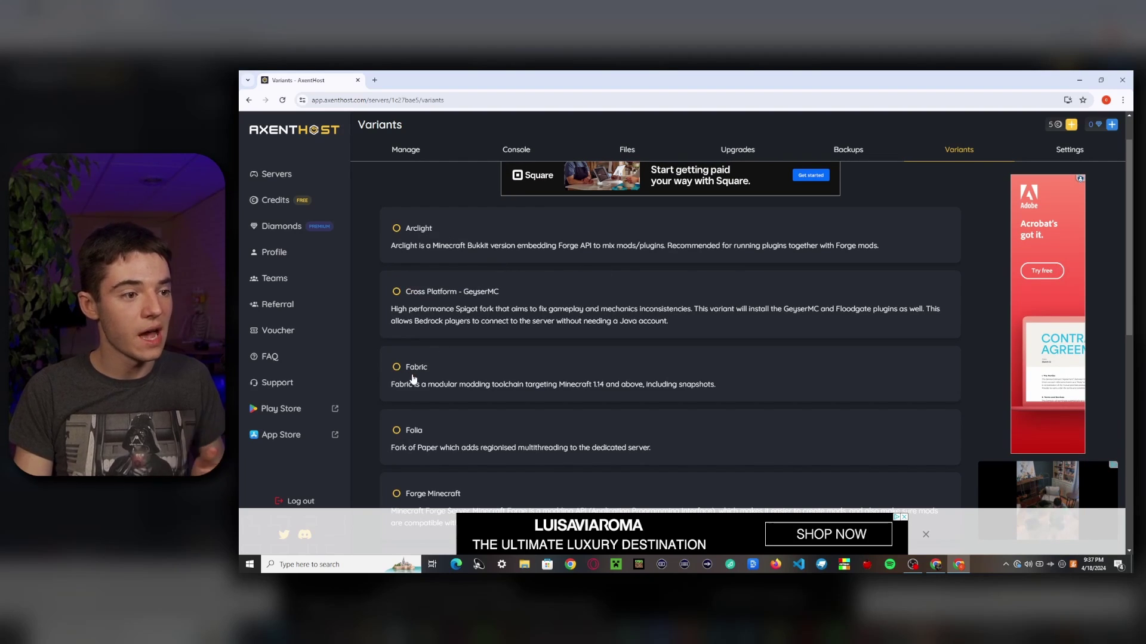
{"action": "scroll", "coordinate": [411, 378], "scroll_direction": "down", "scroll_amount": 3}
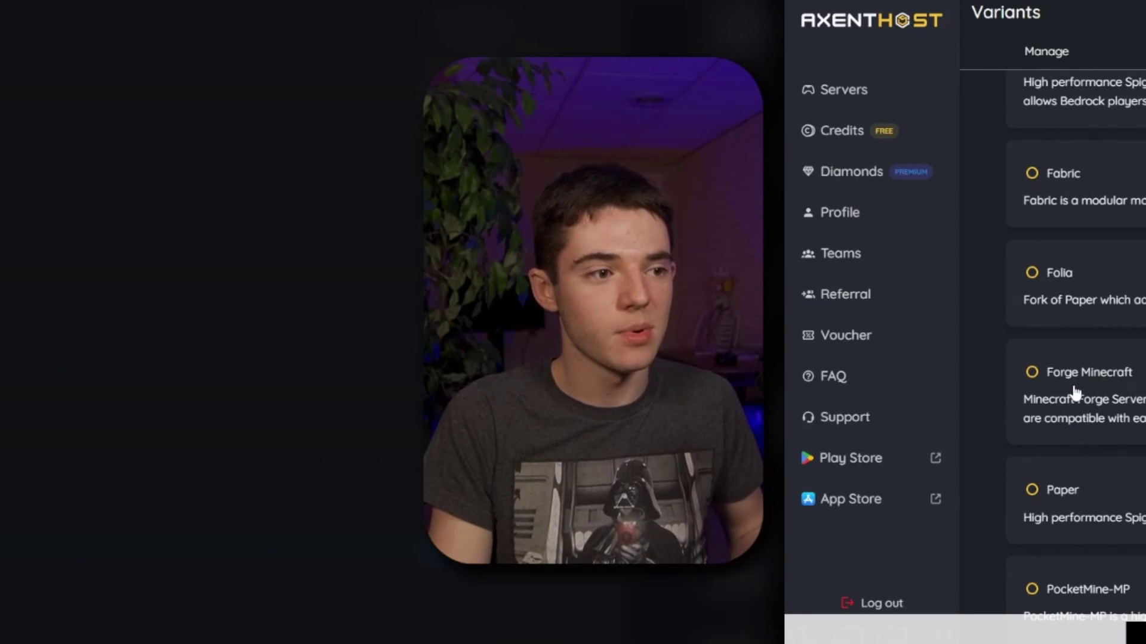
{"action": "scroll", "coordinate": [1074, 394], "scroll_direction": "down", "scroll_amount": 3}
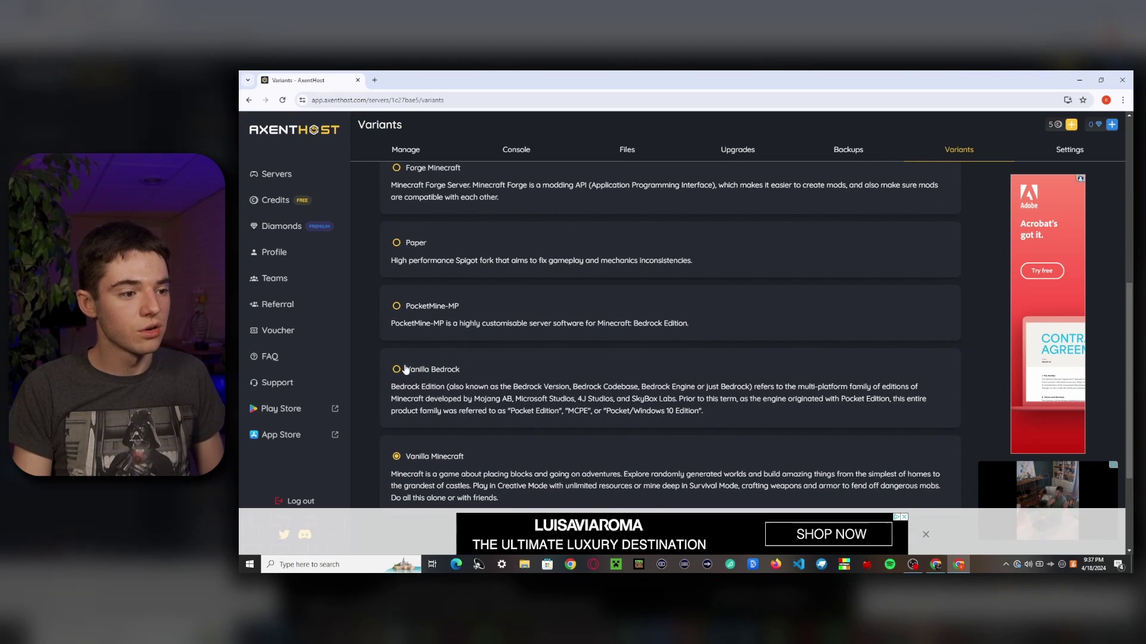
{"action": "scroll", "coordinate": [406, 370], "scroll_direction": "down", "scroll_amount": 2}
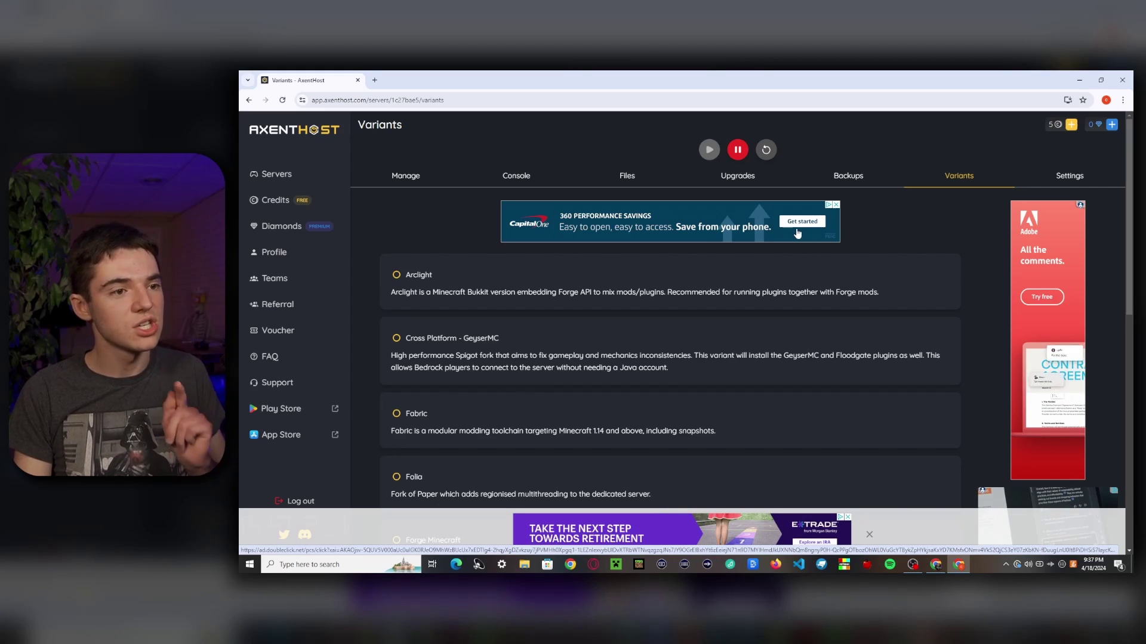
Step: Review server mi-1c27bae5's Settings and Backups, where its 4.6 MB backup is listed
{"action": "left_click", "coordinate": [1070, 176]}
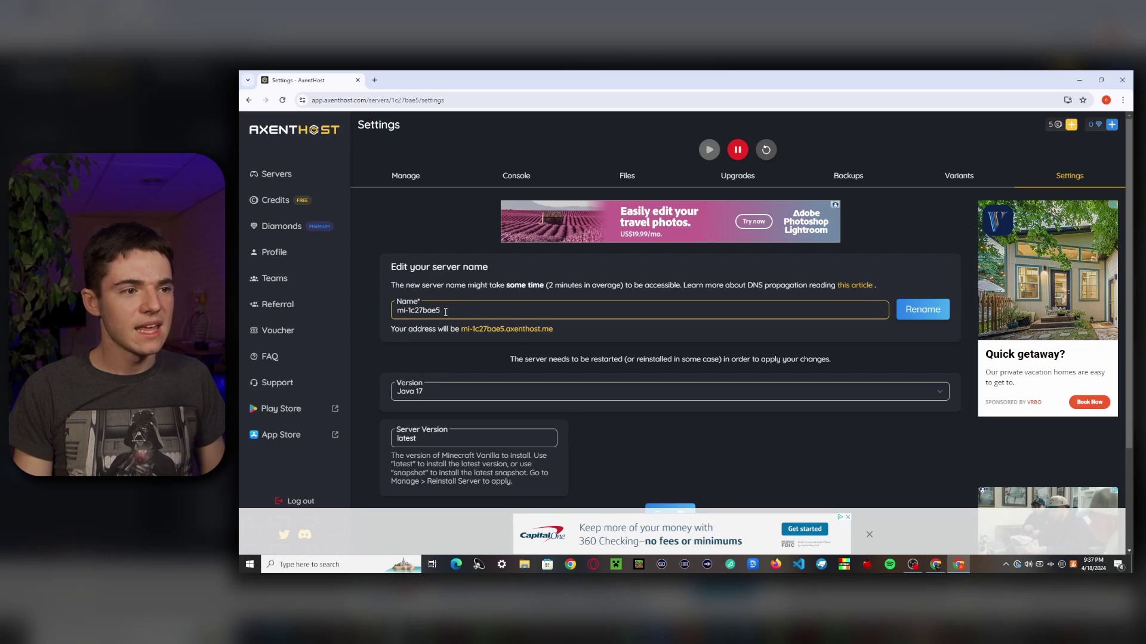
{"action": "scroll", "coordinate": [606, 380], "scroll_direction": "down", "scroll_amount": 2}
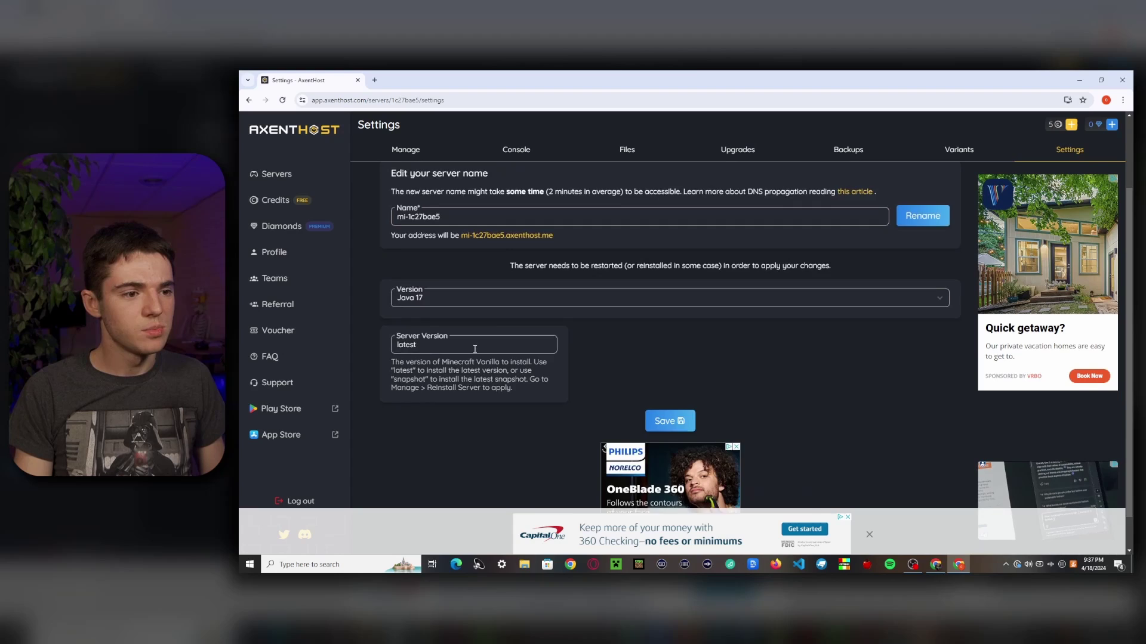
{"action": "scroll", "coordinate": [606, 379], "scroll_direction": "up", "scroll_amount": 2}
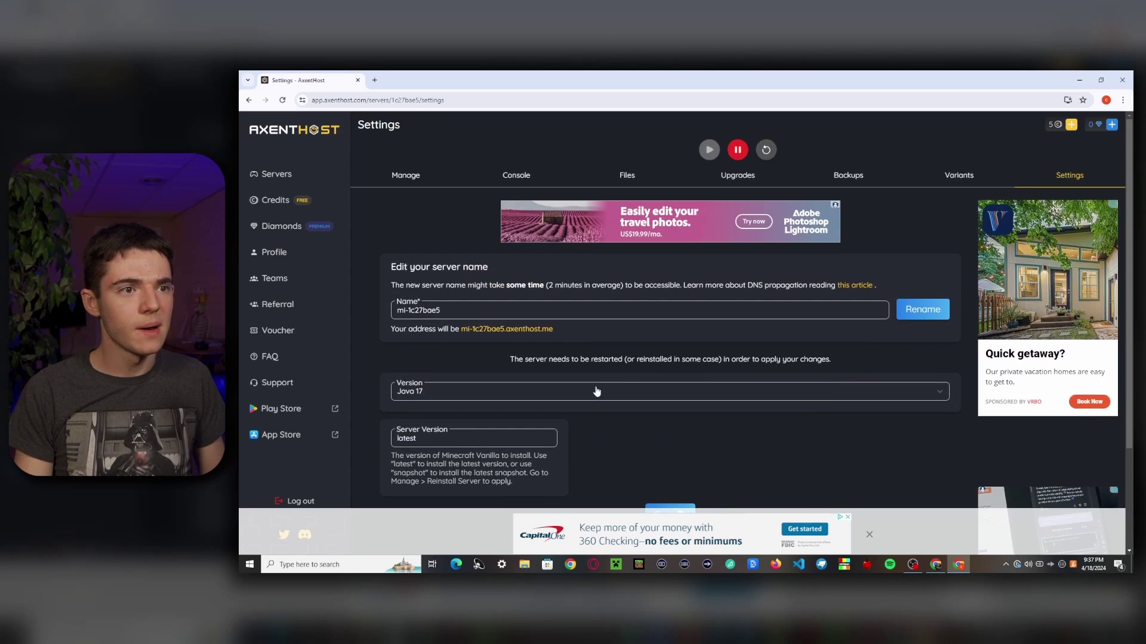
{"action": "left_click", "coordinate": [839, 181]}
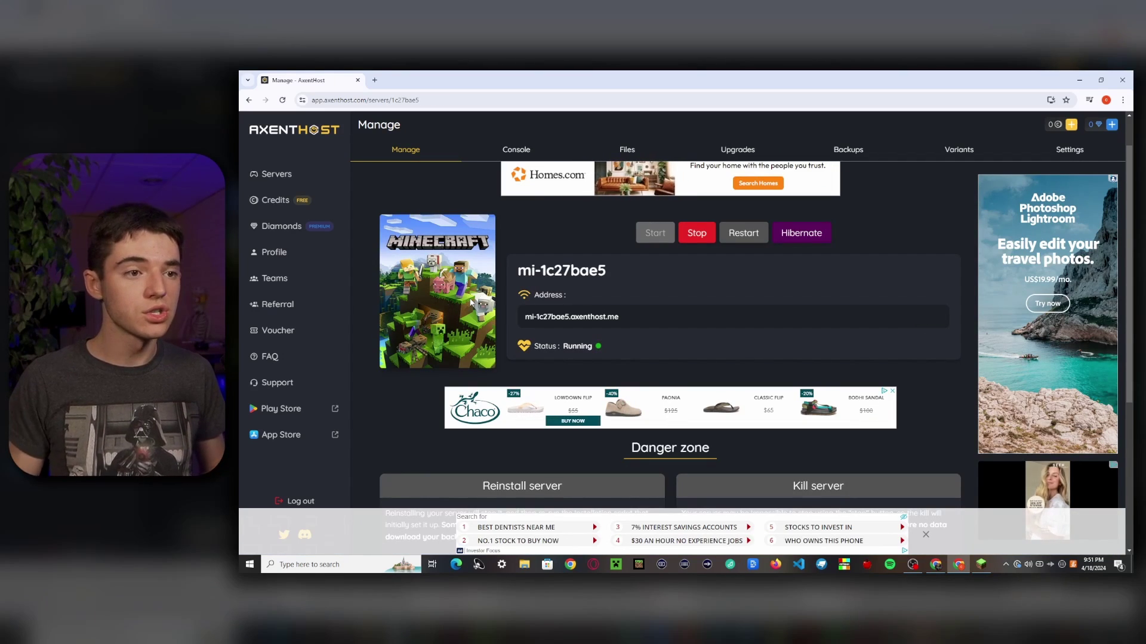
Step: Copy the server address mi-1c27bae5.axenthost.me and open Minecraft's multiplayer server list
{"action": "left_click", "coordinate": [586, 318]}
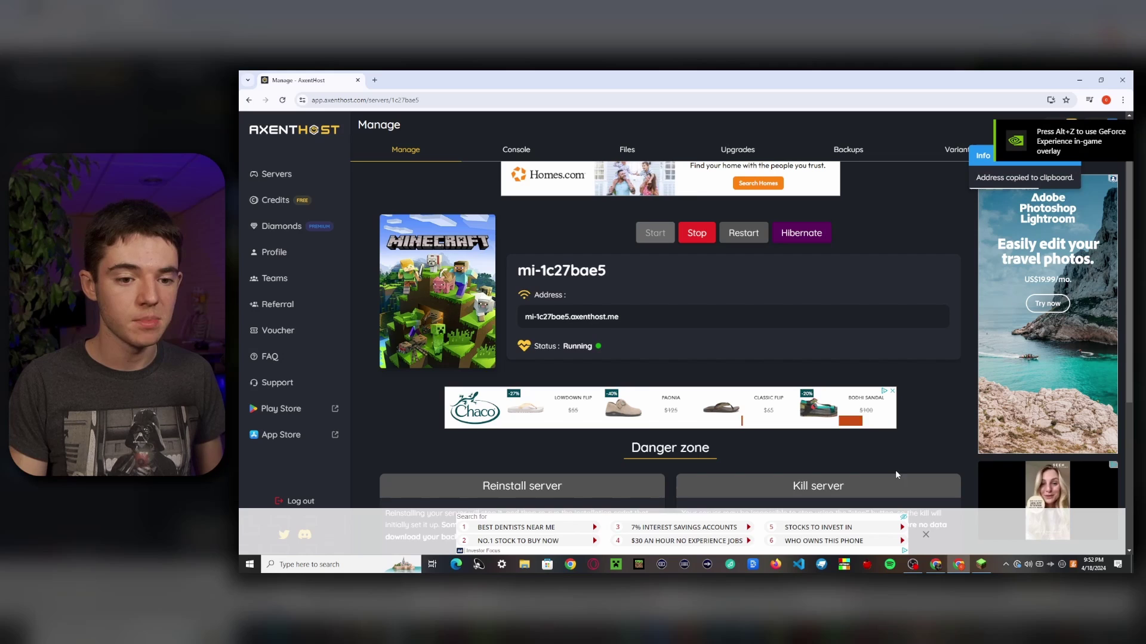
{"action": "left_click", "coordinate": [981, 565]}
{"action": "left_click", "coordinate": [685, 340]}
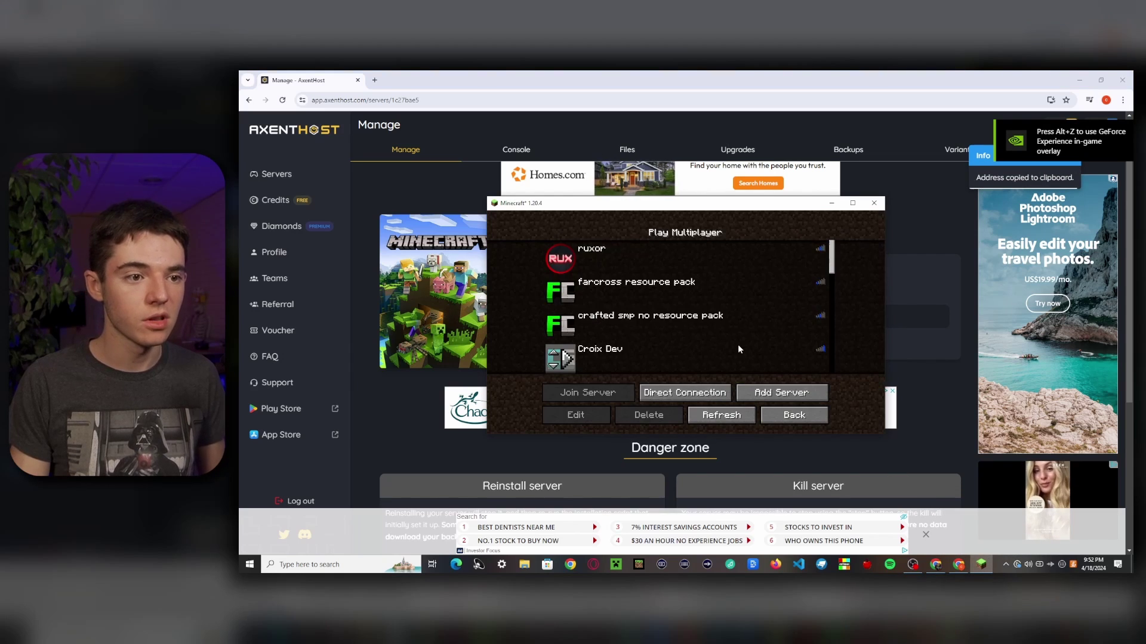
Step: Add a server named 'whatever you want' with the pasted address and connect to it
{"action": "left_click", "coordinate": [777, 392]}
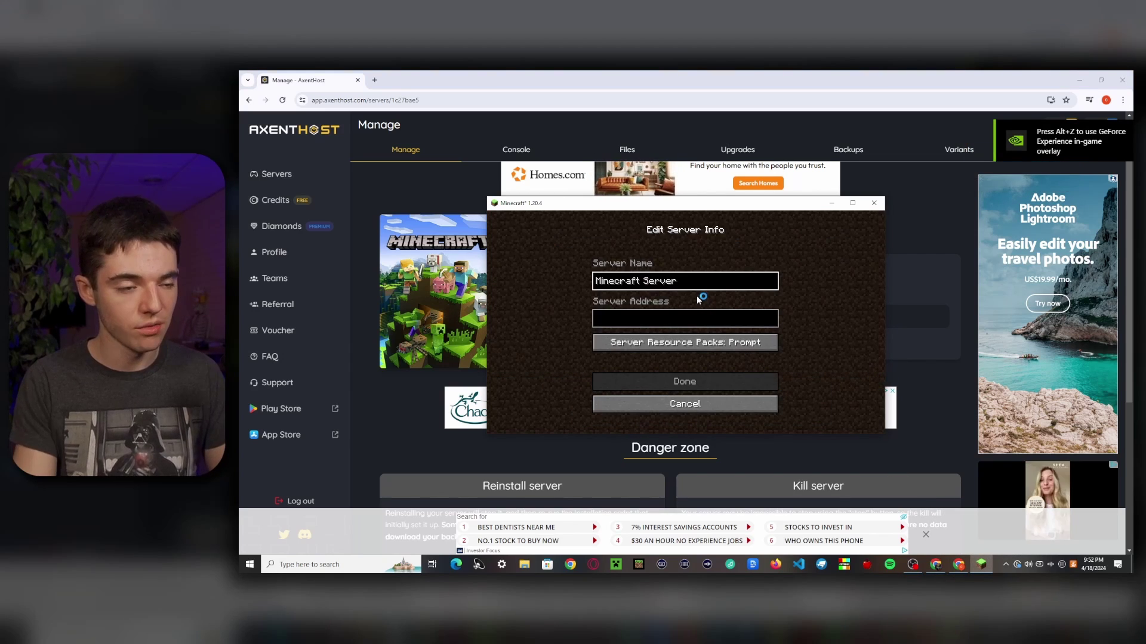
{"action": "key", "text": "BackSpace"}
{"action": "key", "text": "BackSpace"}
{"action": "key", "text": "BackSpace"}
{"action": "key", "text": "BackSpace"}
{"action": "key", "text": "BackSpace"}
{"action": "key", "text": "BackSpace"}
{"action": "key", "text": "BackSpace"}
{"action": "key", "text": "BackSpace"}
{"action": "key", "text": "BackSpace"}
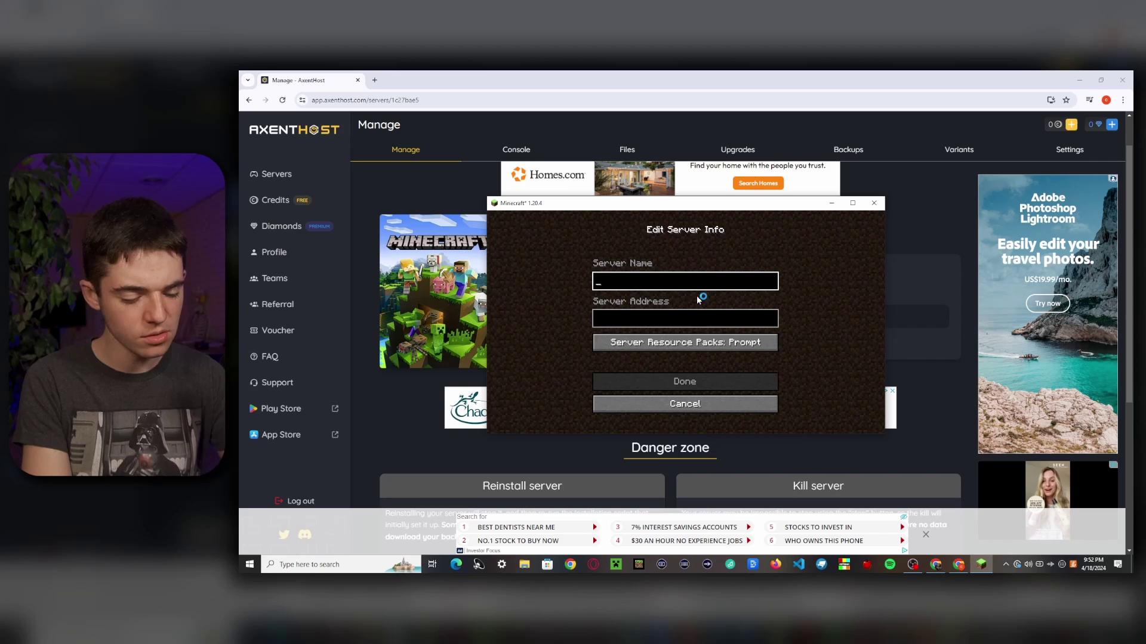
{"action": "type", "text": "whatever you want"}
{"action": "left_click", "coordinate": [686, 317]}
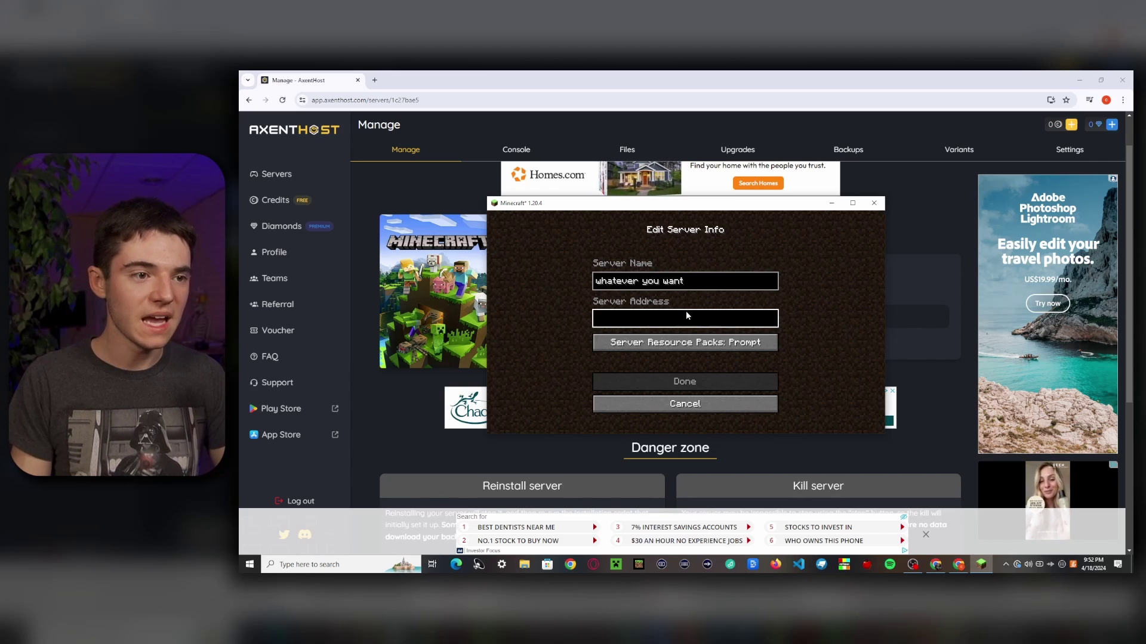
{"action": "key", "text": "ctrl+v"}
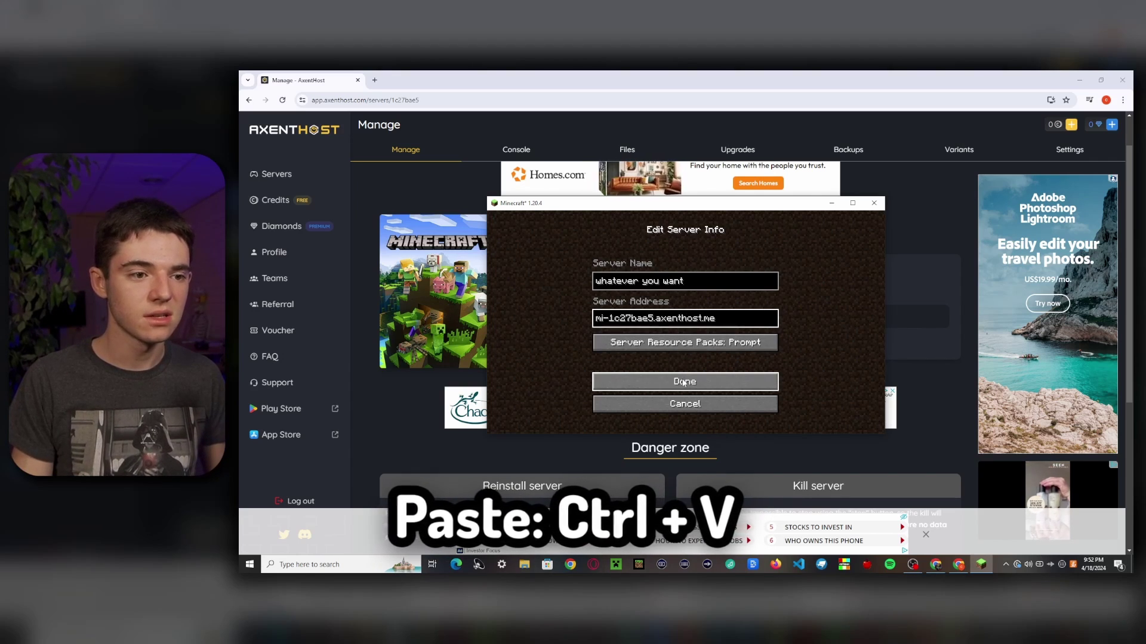
{"action": "left_click", "coordinate": [683, 383]}
{"action": "scroll", "coordinate": [705, 330], "scroll_direction": "down", "scroll_amount": 3}
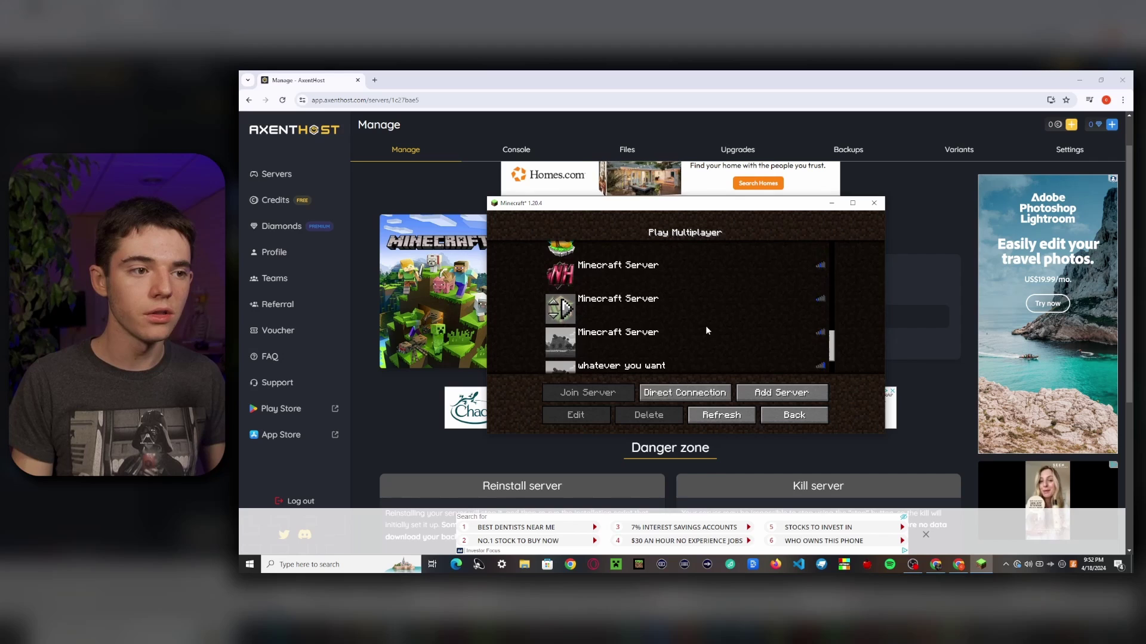
{"action": "double_click", "coordinate": [704, 334]}
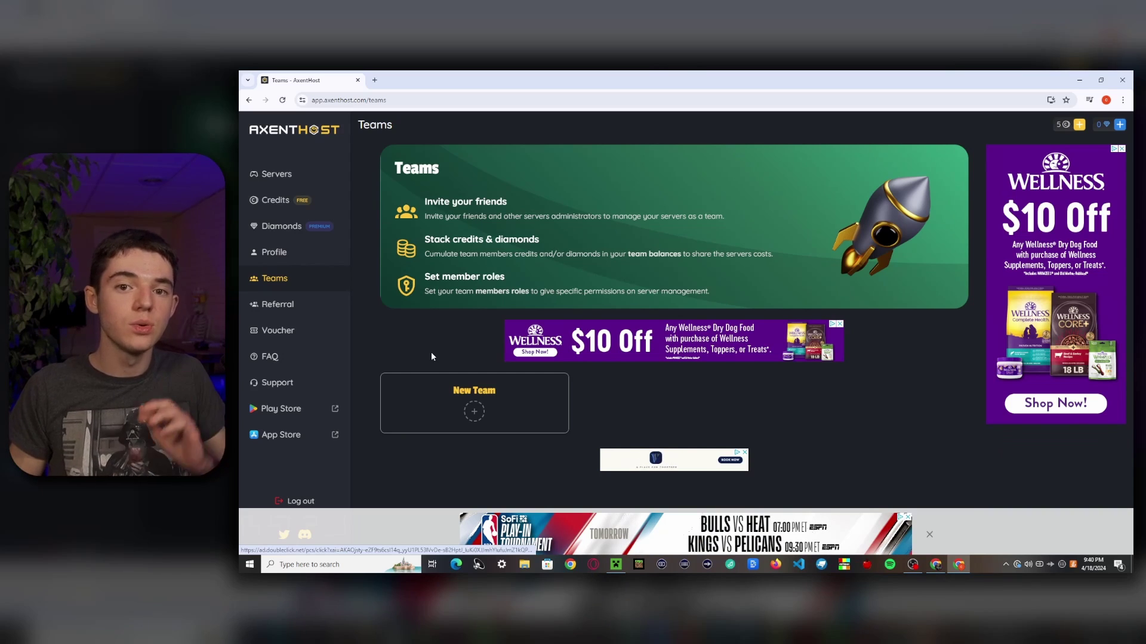
Step: Create a new team called 'loser squad' and open its management page showing 1 member
{"action": "left_click", "coordinate": [474, 411]}
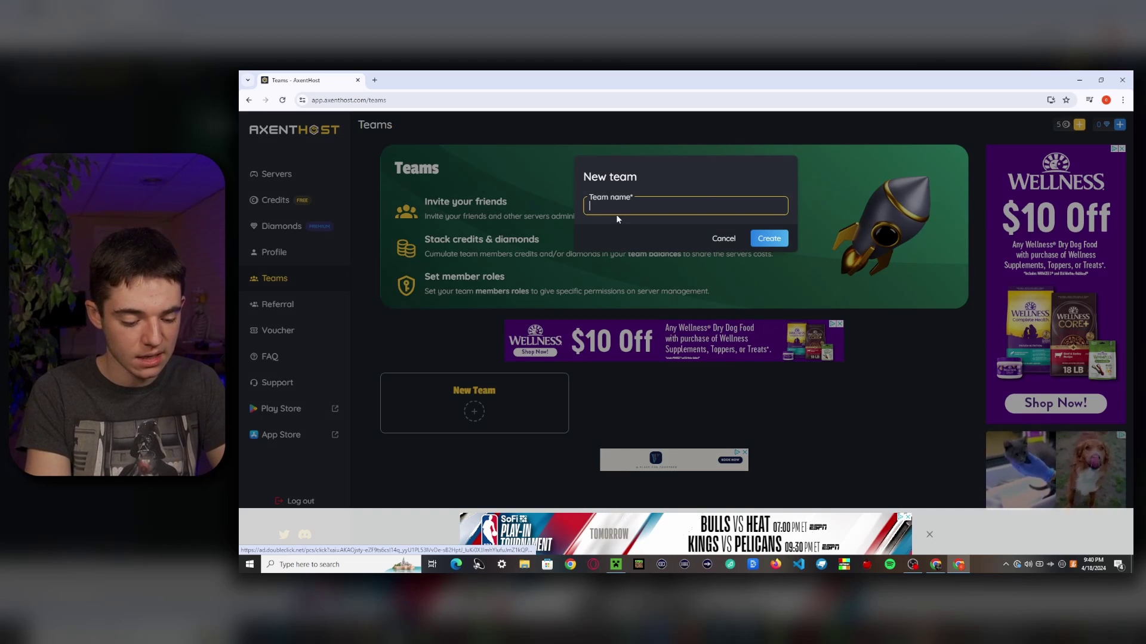
{"action": "type", "text": "loser squad"}
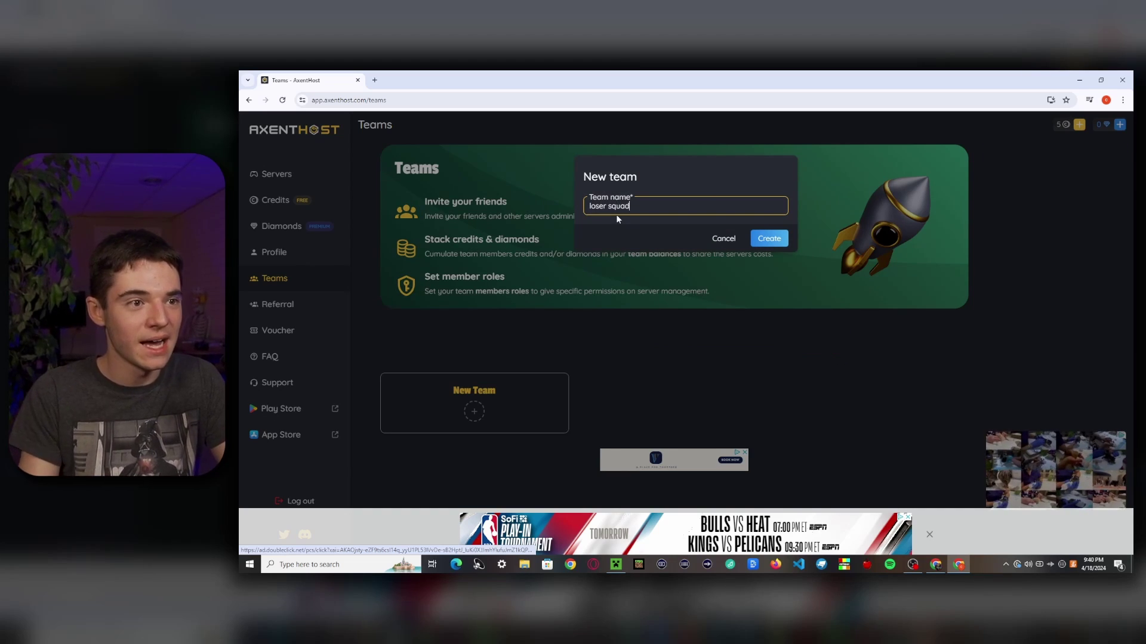
{"action": "left_click", "coordinate": [767, 240]}
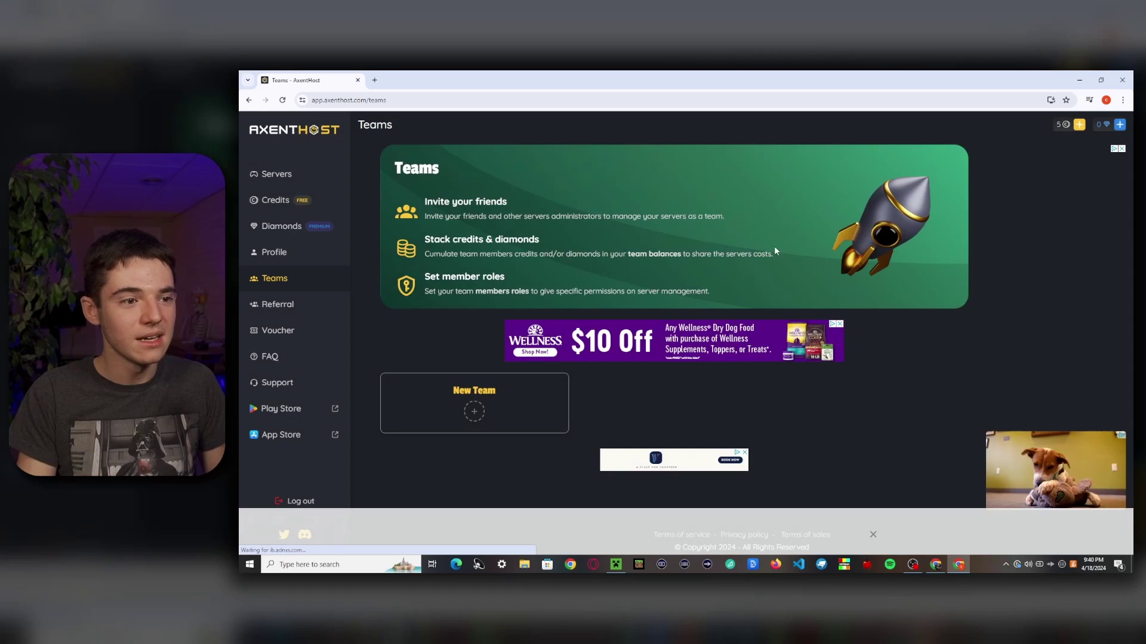
{"action": "scroll", "coordinate": [517, 388], "scroll_direction": "down", "scroll_amount": 1}
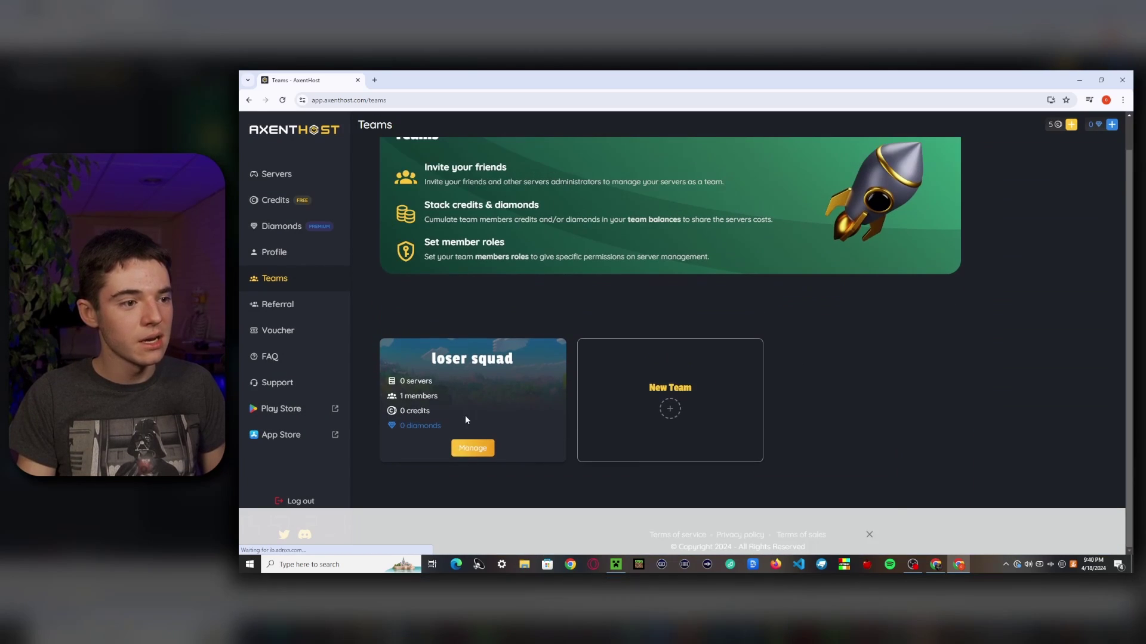
{"action": "left_click", "coordinate": [468, 425]}
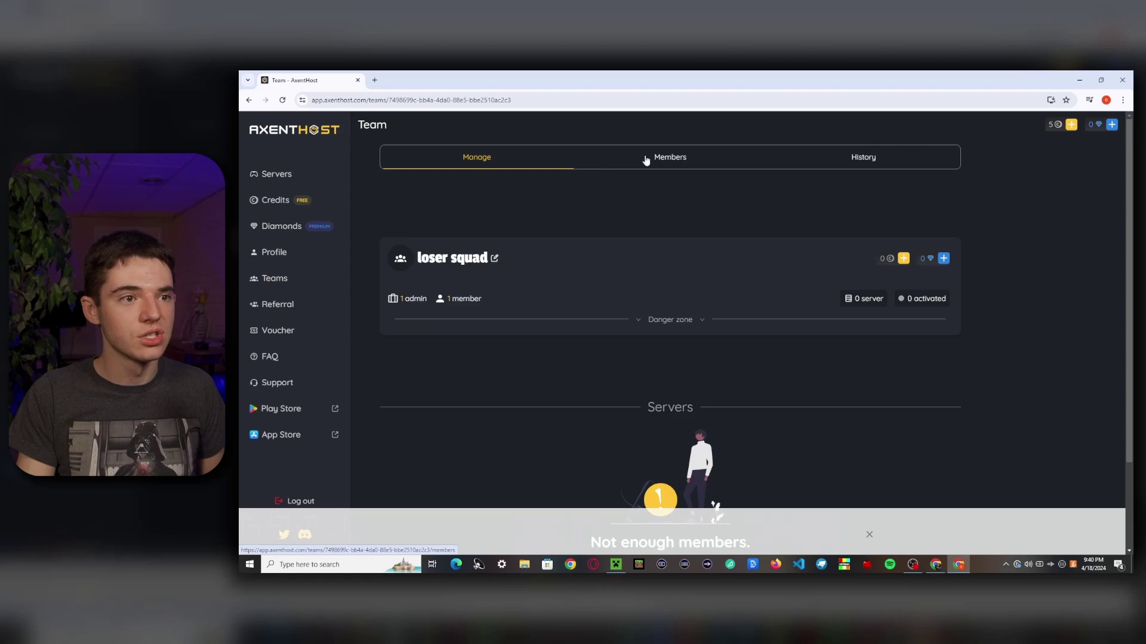
Step: From the team's Members list, invite a new member by entering their e-mail address
{"action": "left_click", "coordinate": [644, 160]}
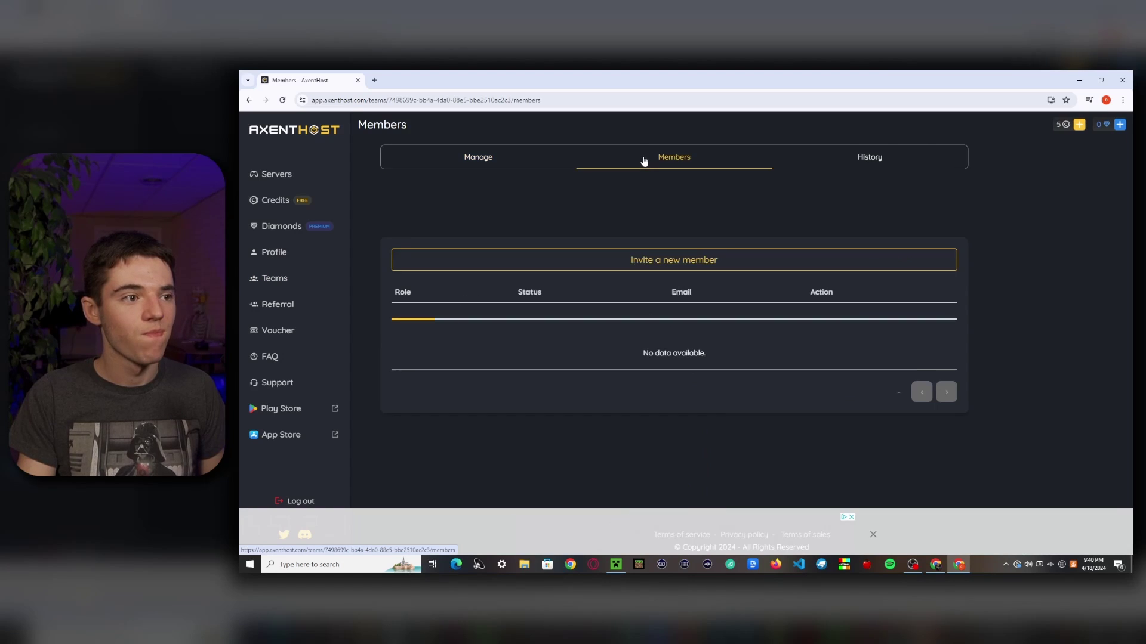
{"action": "left_click", "coordinate": [610, 259]}
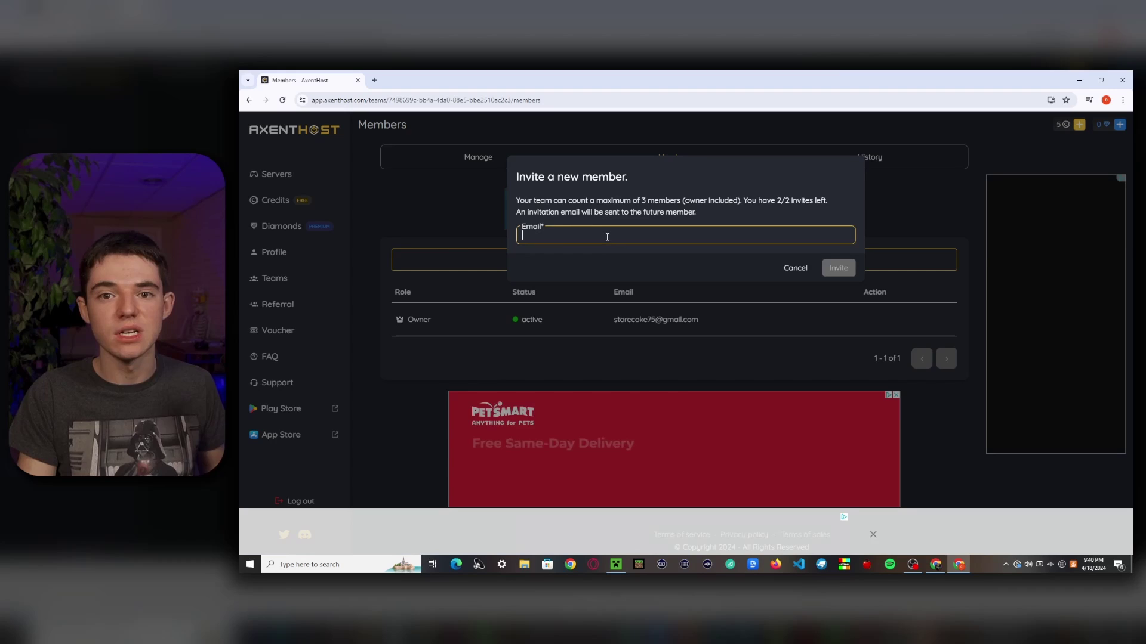
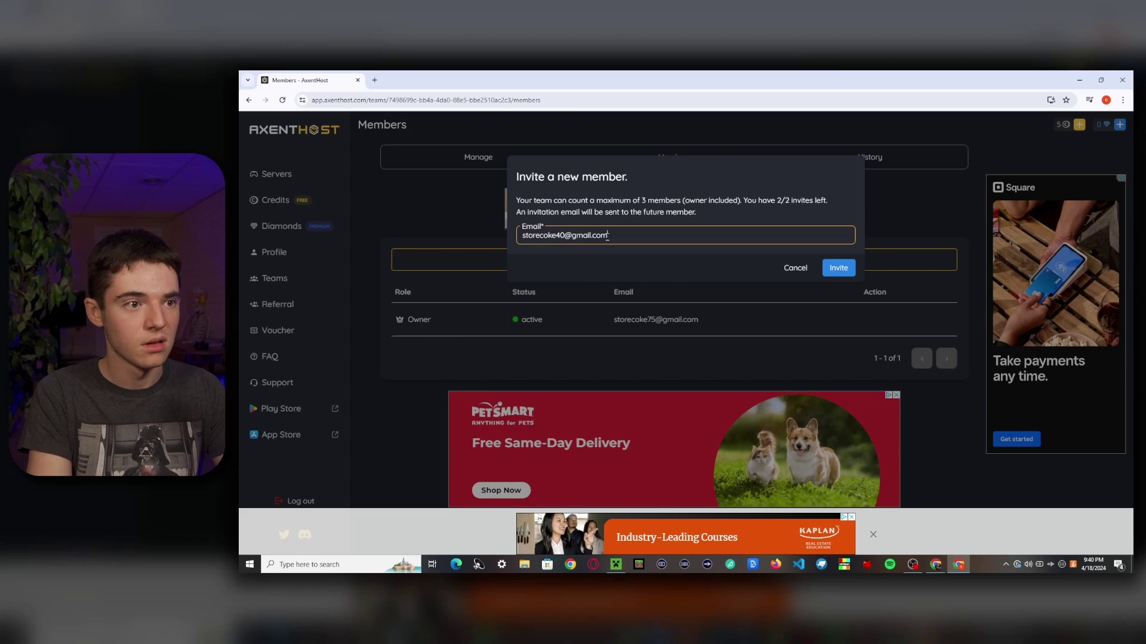
{"action": "left_click", "coordinate": [828, 272]}
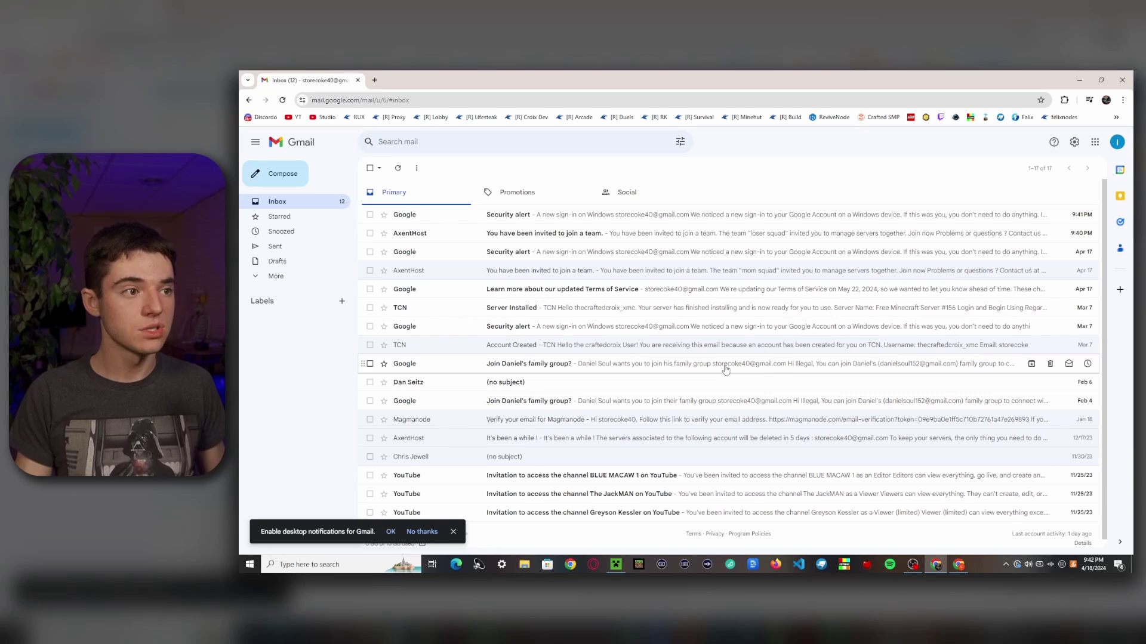
Step: Open the AxentHost team invitation e-mail in Gmail and follow its Join now link
{"action": "left_click", "coordinate": [449, 245]}
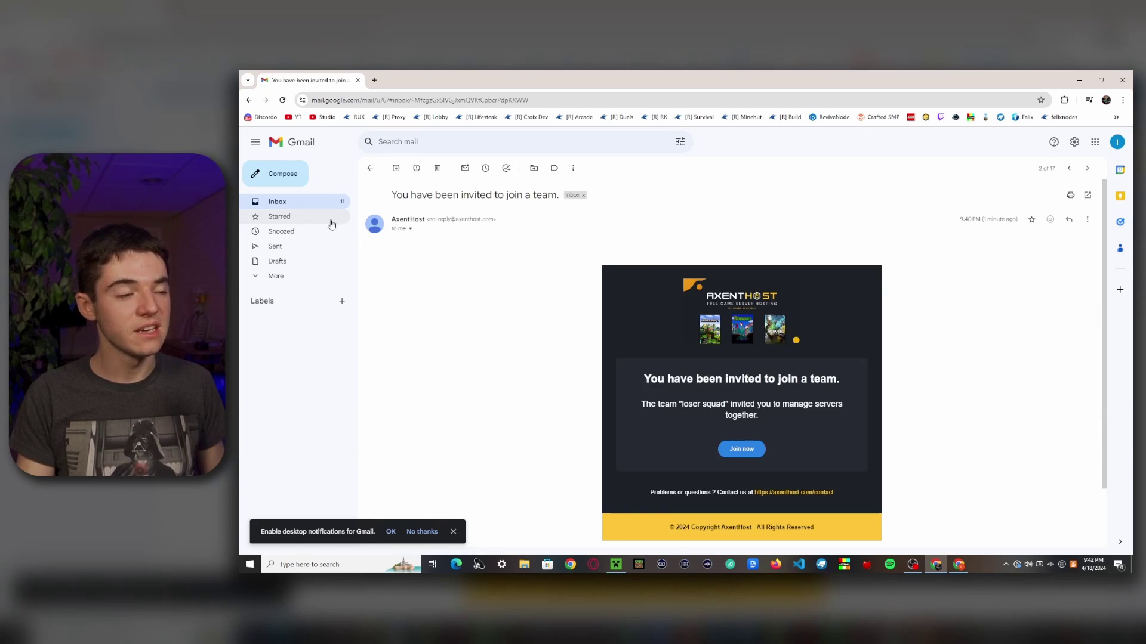
{"action": "scroll", "coordinate": [589, 357], "scroll_direction": "down", "scroll_amount": 1}
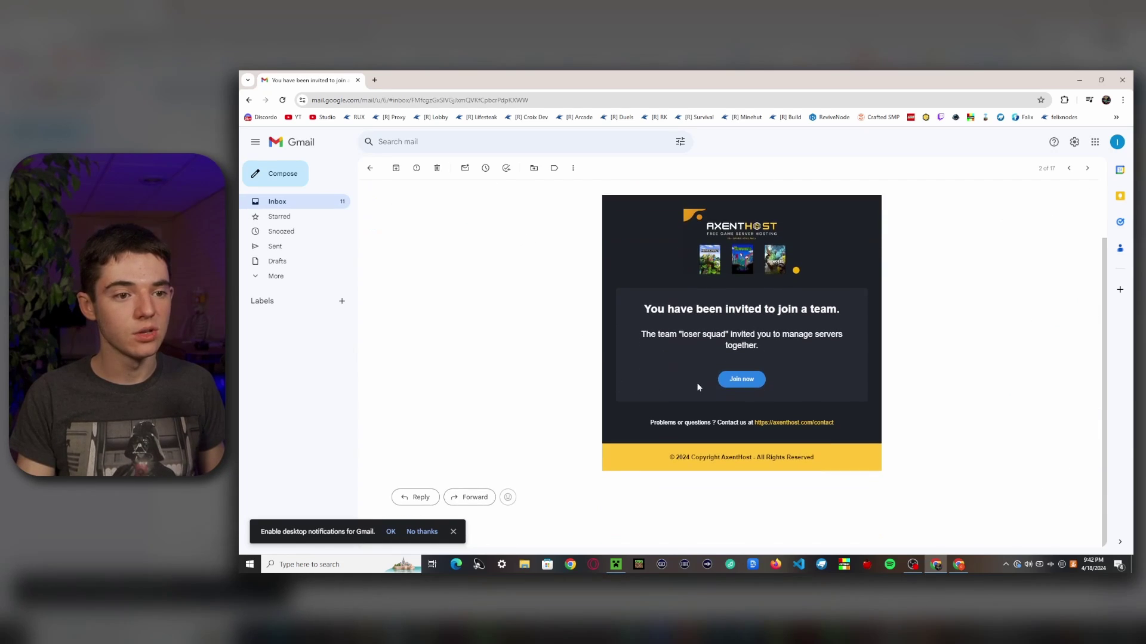
{"action": "left_click", "coordinate": [742, 379]}
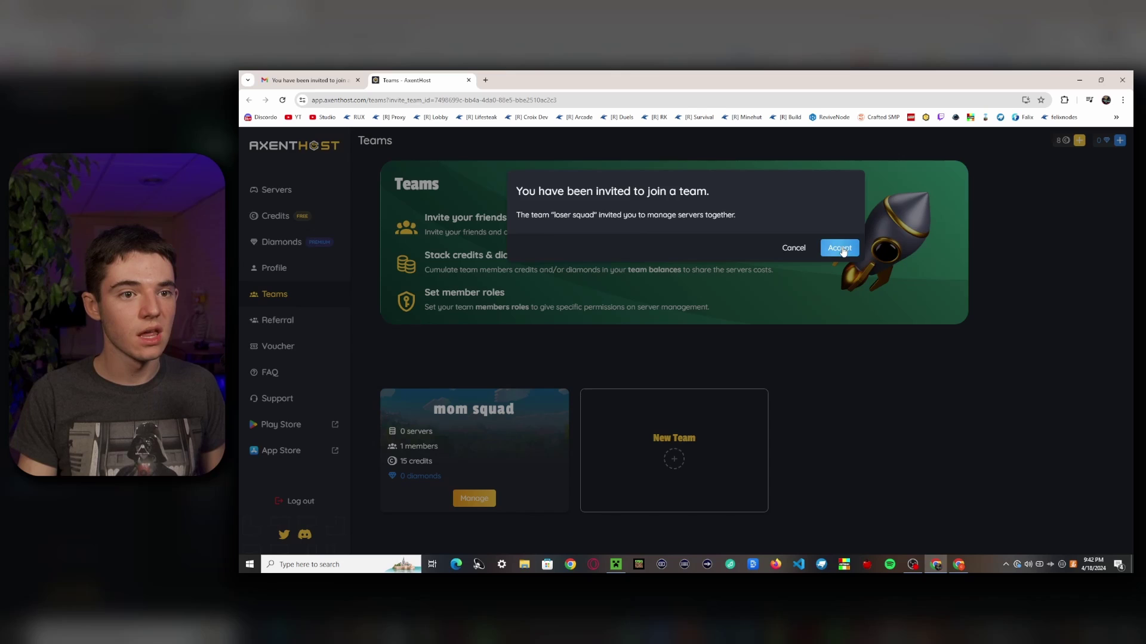
Step: Scroll the Teams page to confirm loser squad now appears beside mom squad
{"action": "scroll", "coordinate": [693, 359], "scroll_direction": "down", "scroll_amount": 1}
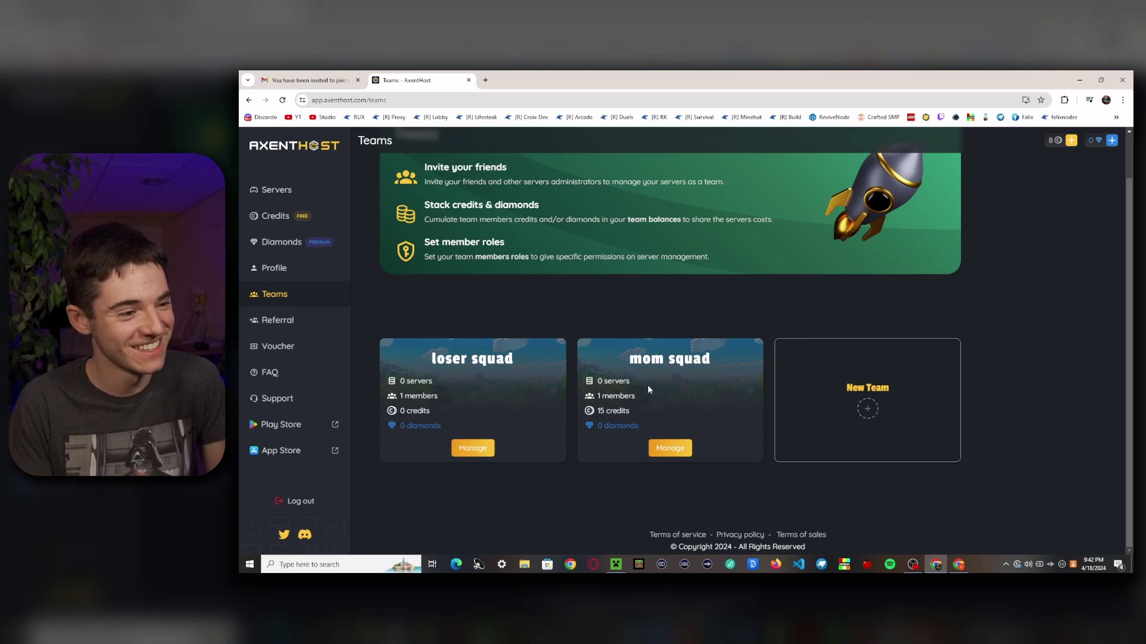
Step: Add credits to loser squad from both members' accounts, bringing the team balance to 13
{"action": "left_click", "coordinate": [474, 450]}
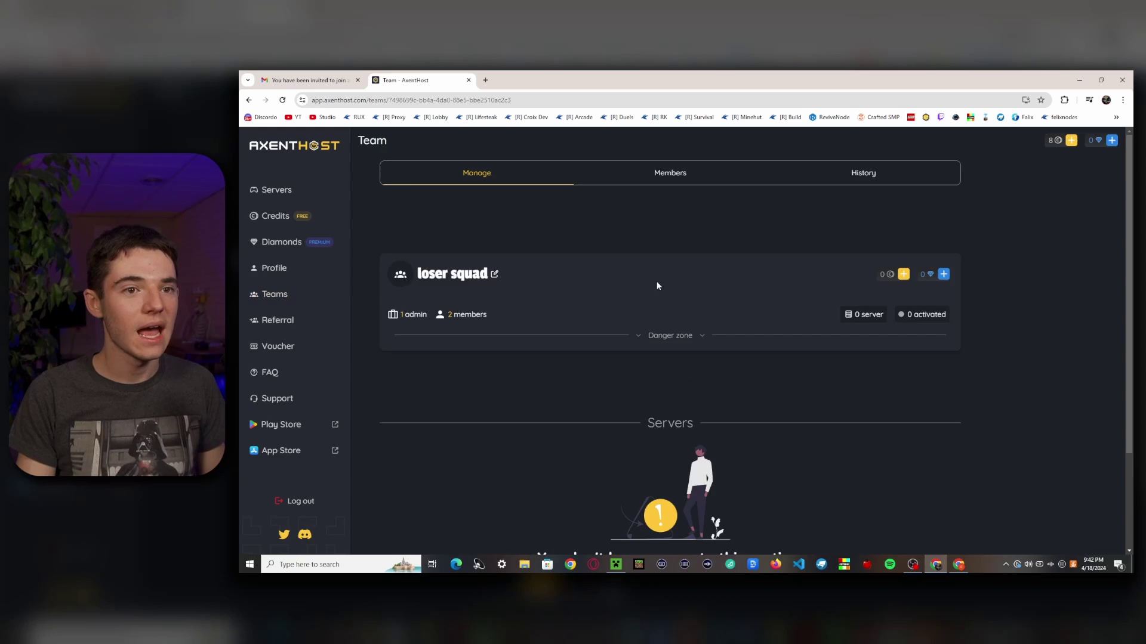
{"action": "left_click", "coordinate": [902, 275]}
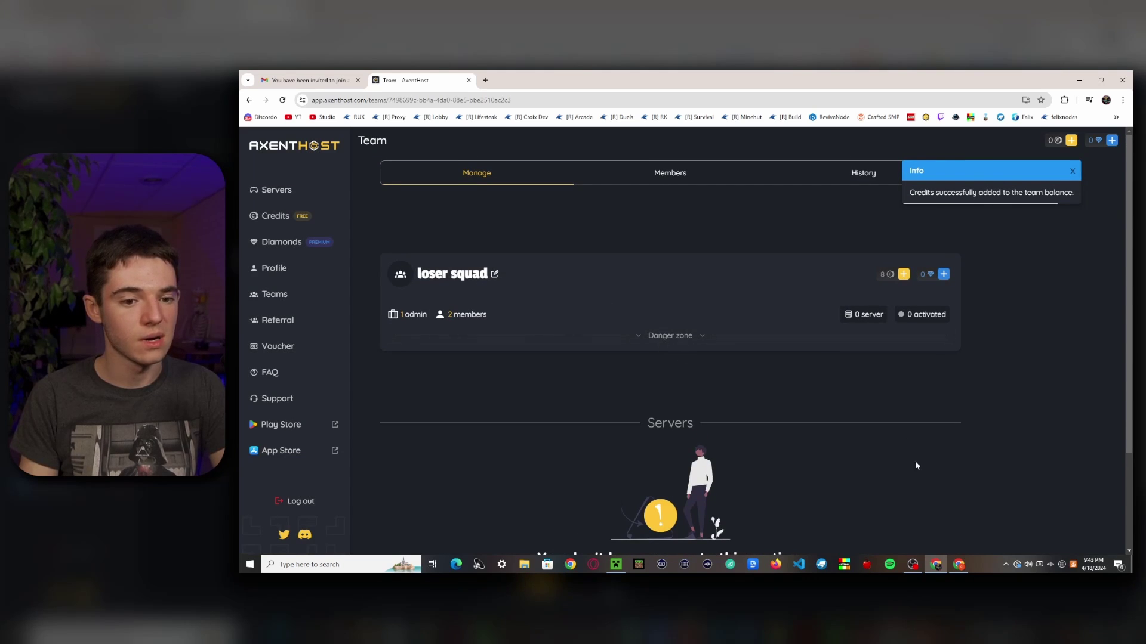
{"action": "left_click", "coordinate": [950, 571]}
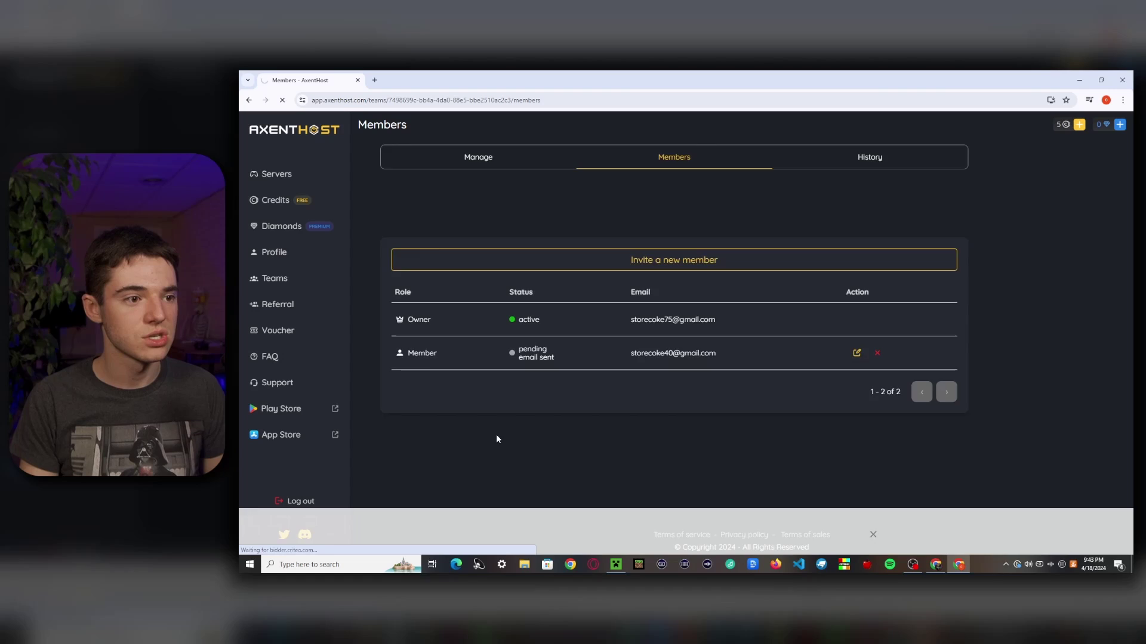
{"action": "key", "text": "F5"}
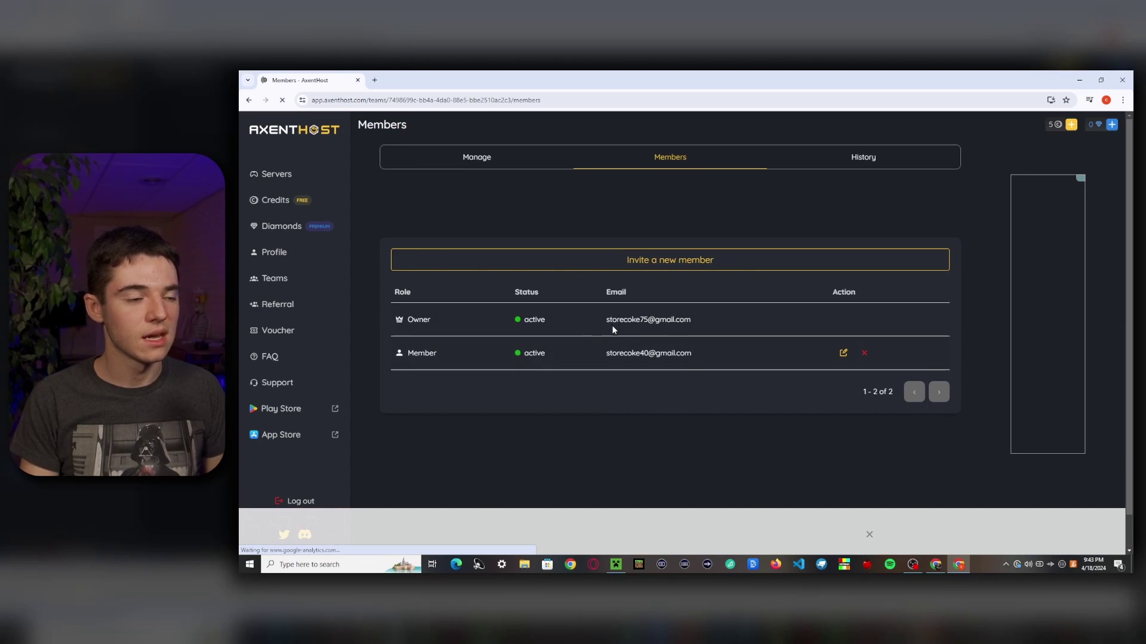
{"action": "left_click", "coordinate": [491, 162]}
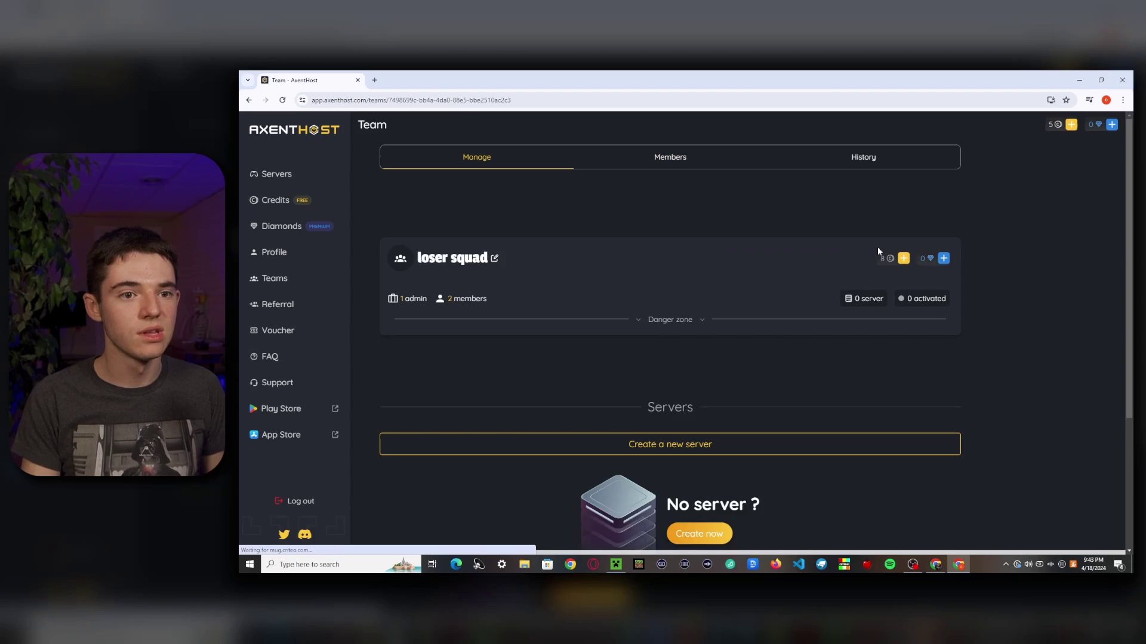
{"action": "left_click", "coordinate": [903, 258]}
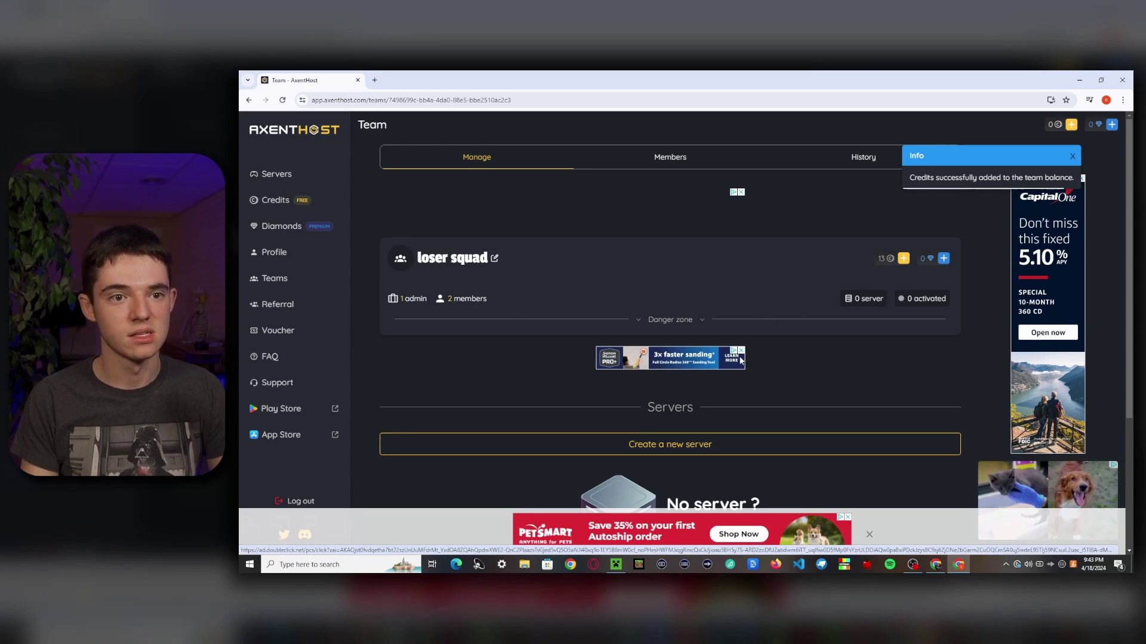
{"action": "left_click", "coordinate": [669, 157]}
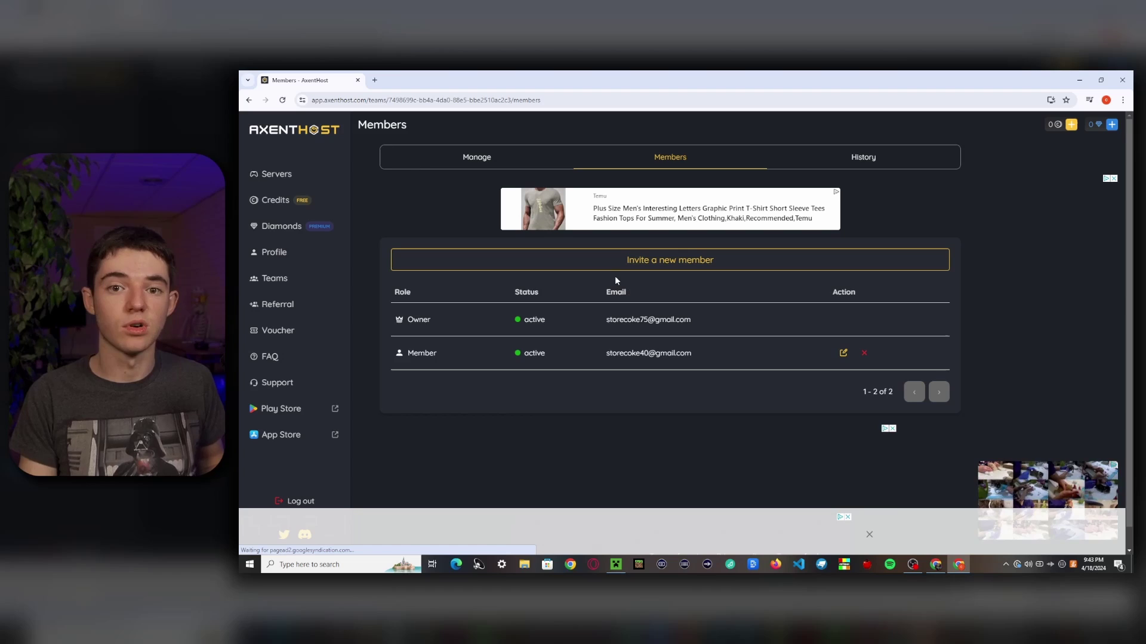
{"action": "left_click", "coordinate": [477, 157]}
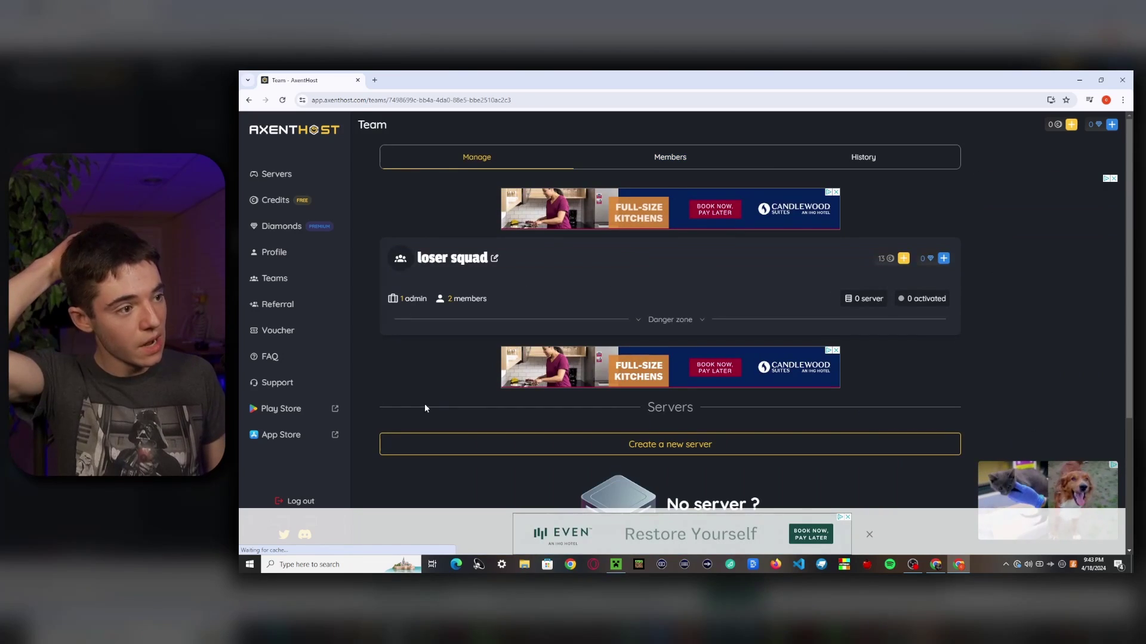
Step: Create Minecraft server mi-ed0a816a for loser squad: 2 GB RAM, 5 GB disk, Europe
{"action": "left_click", "coordinate": [454, 448]}
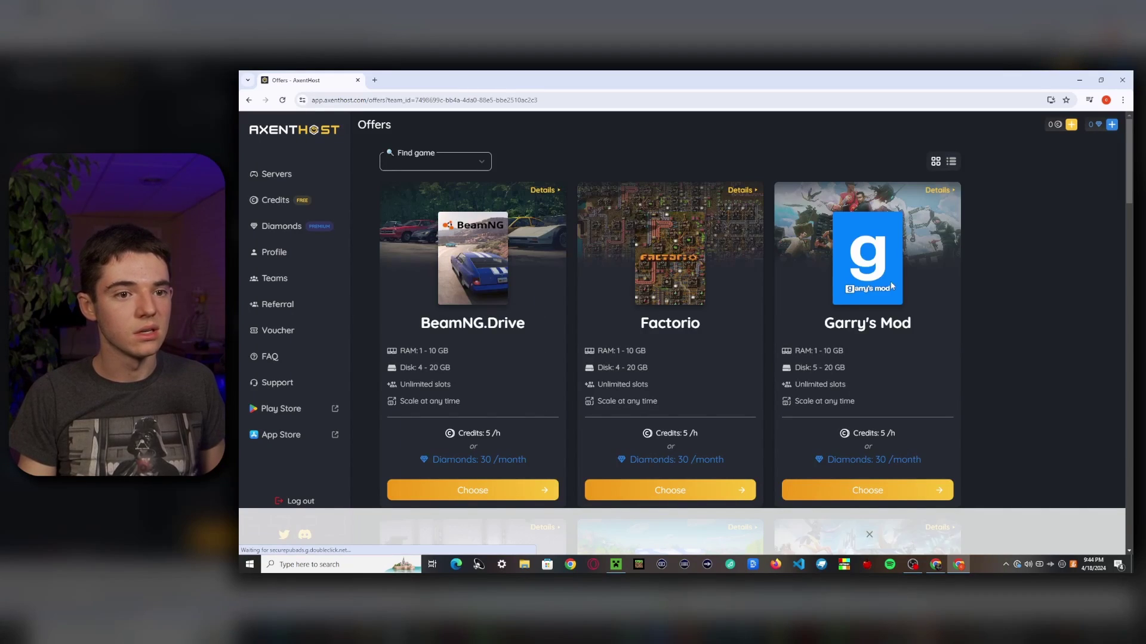
{"action": "scroll", "coordinate": [638, 360], "scroll_direction": "down", "scroll_amount": 5}
{"action": "scroll", "coordinate": [638, 360], "scroll_direction": "down", "scroll_amount": 2}
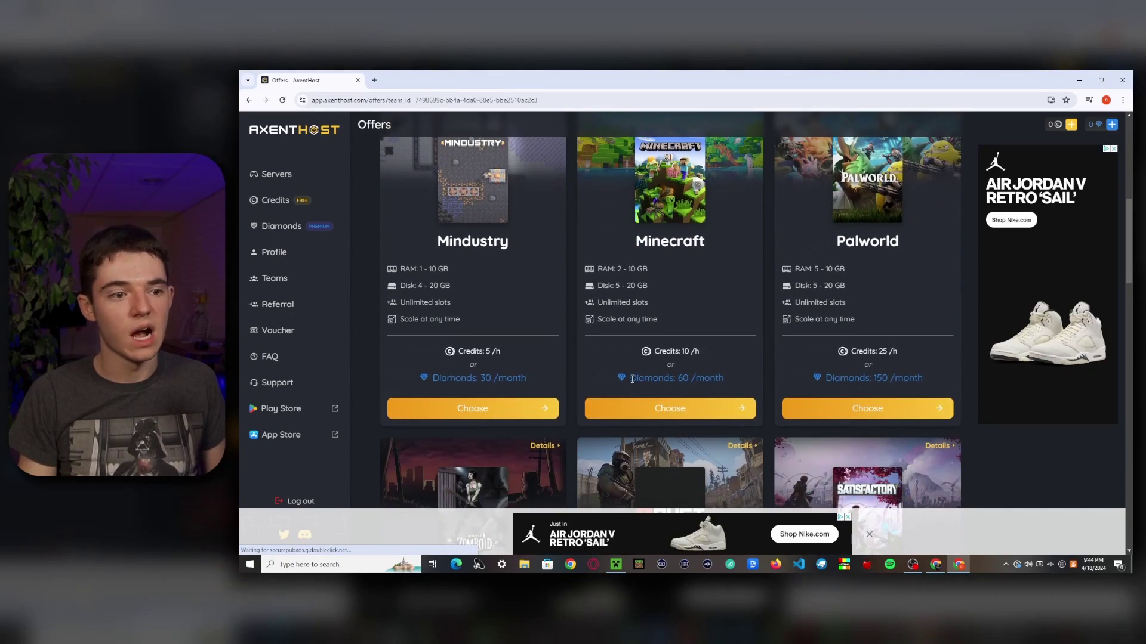
{"action": "left_click", "coordinate": [606, 409]}
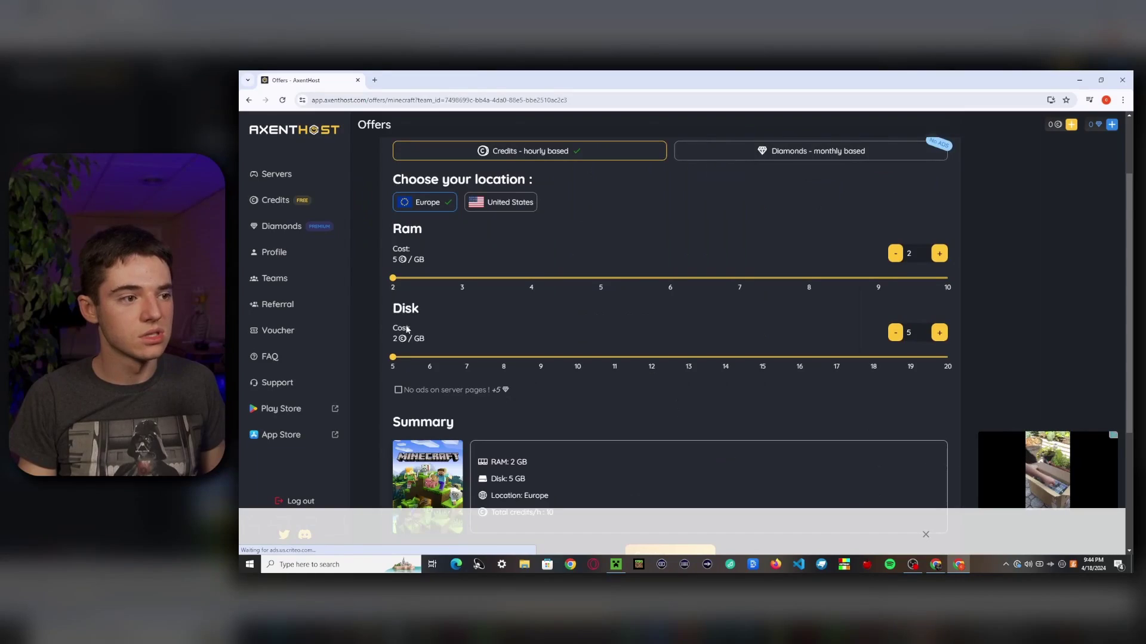
{"action": "scroll", "coordinate": [657, 358], "scroll_direction": "down", "scroll_amount": 3}
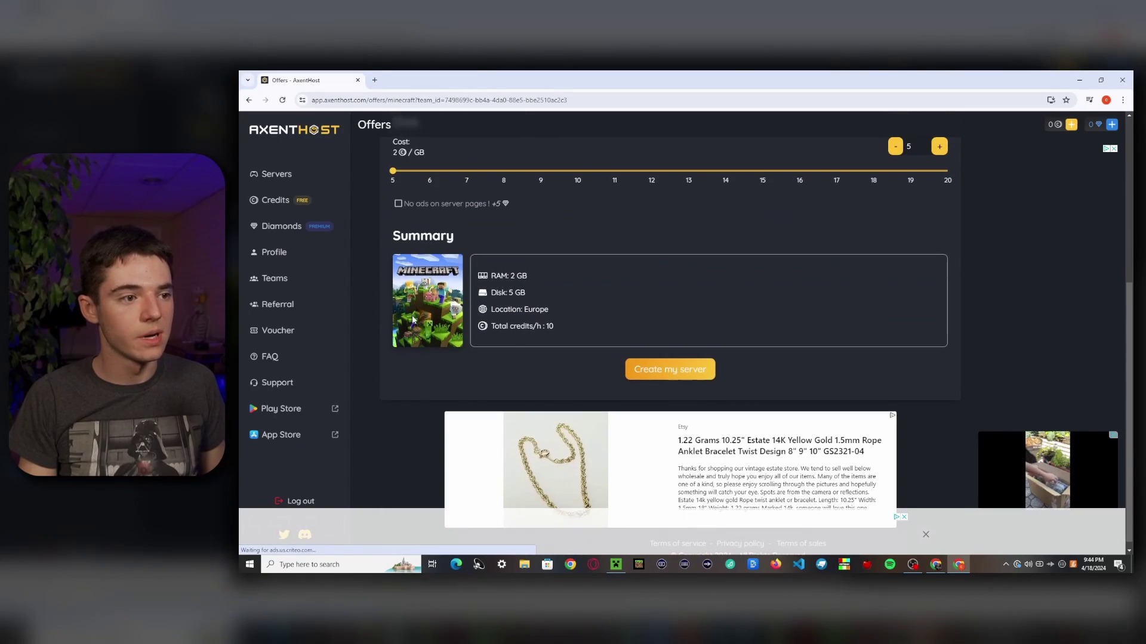
{"action": "left_click", "coordinate": [653, 370]}
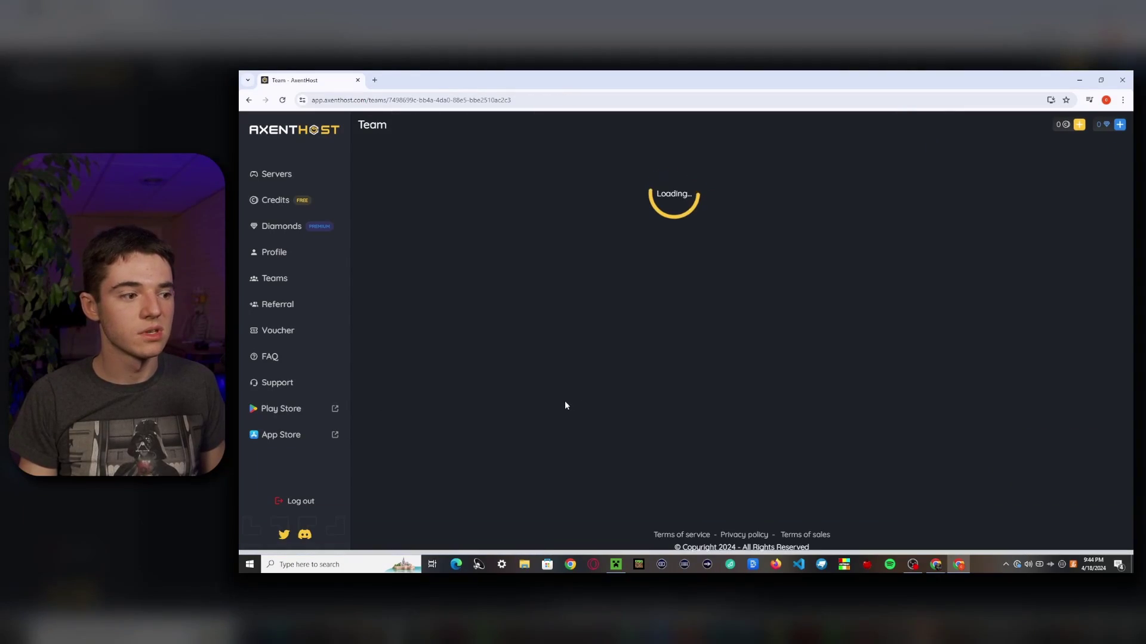
{"action": "scroll", "coordinate": [537, 334], "scroll_direction": "down", "scroll_amount": 3}
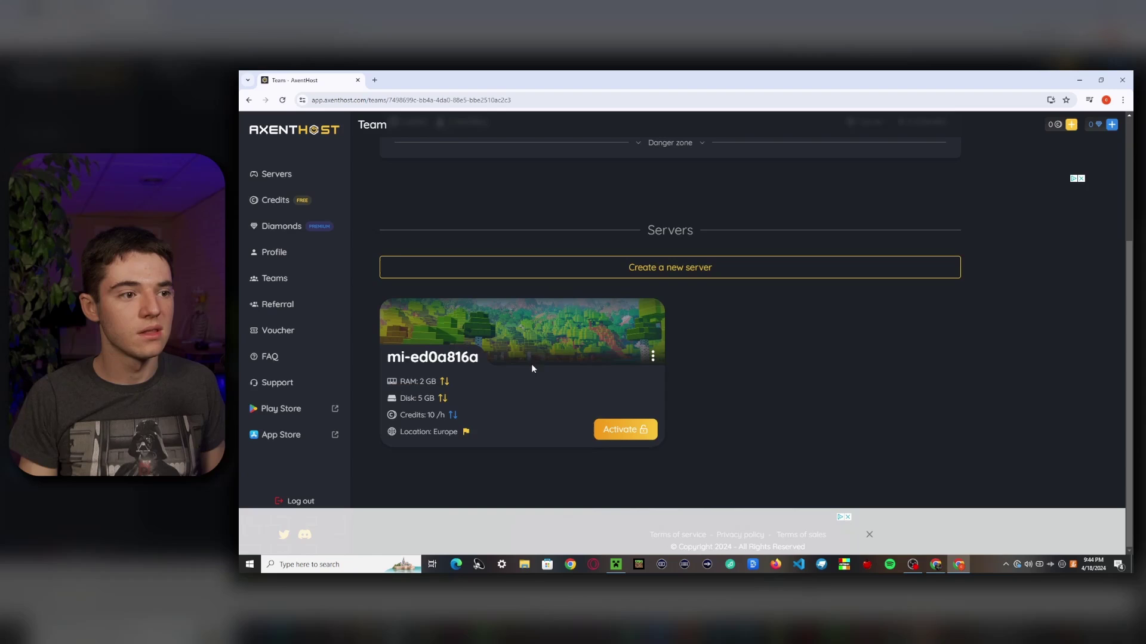
{"action": "scroll", "coordinate": [614, 358], "scroll_direction": "up", "scroll_amount": 3}
{"action": "scroll", "coordinate": [608, 291], "scroll_direction": "down", "scroll_amount": 4}
{"action": "scroll", "coordinate": [609, 292], "scroll_direction": "up", "scroll_amount": 4}
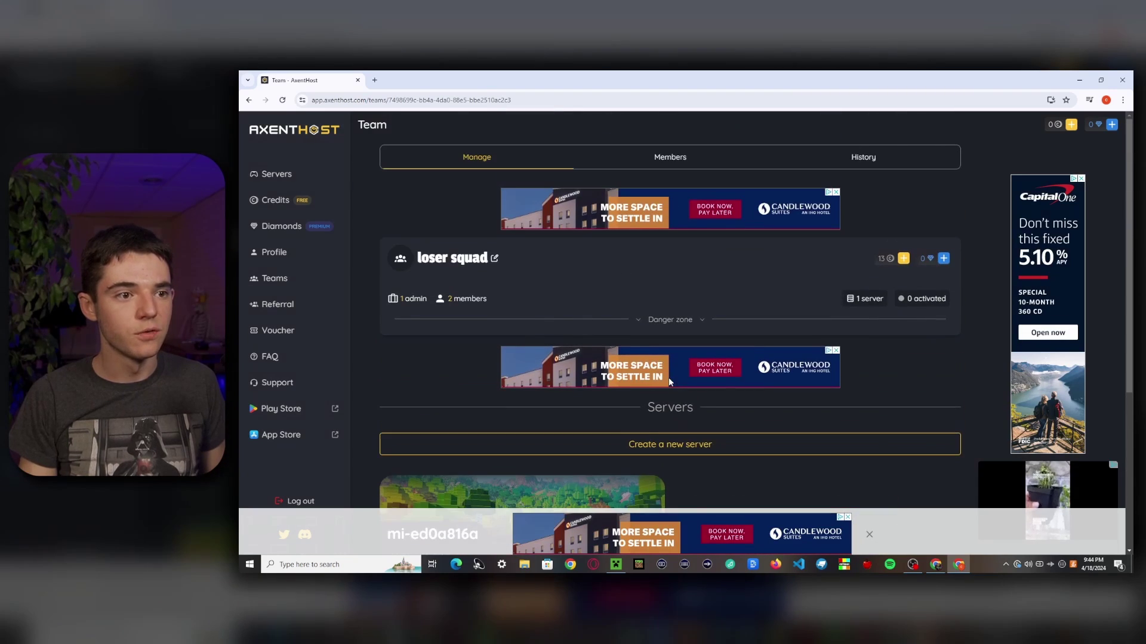
Step: Change the invited member's team role to Admin
{"action": "left_click", "coordinate": [633, 160]}
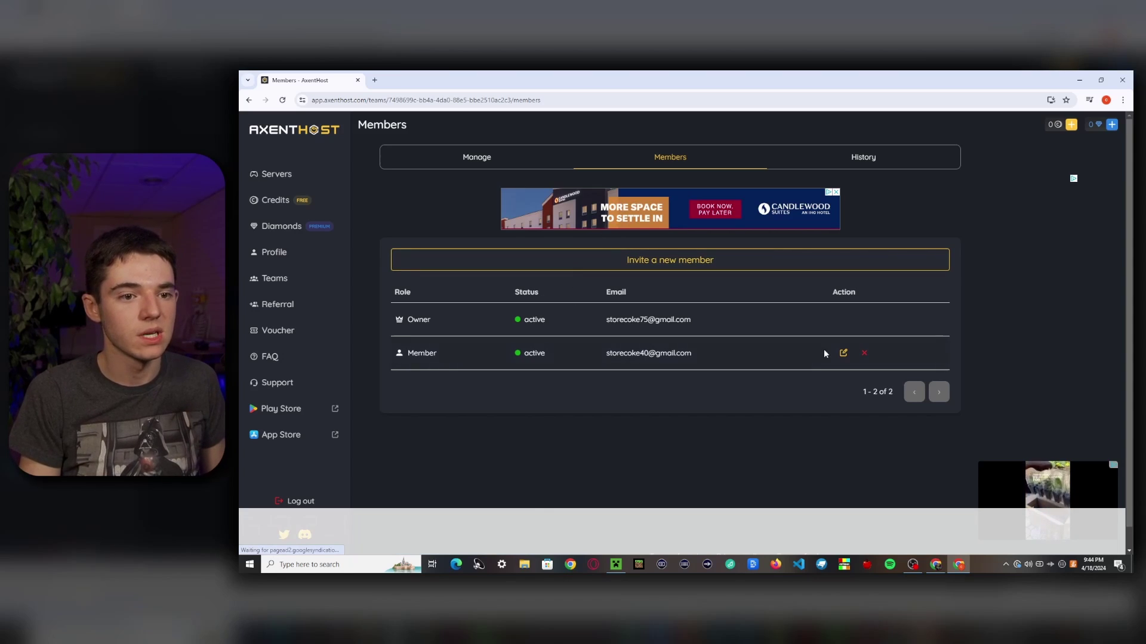
{"action": "left_click", "coordinate": [847, 355]}
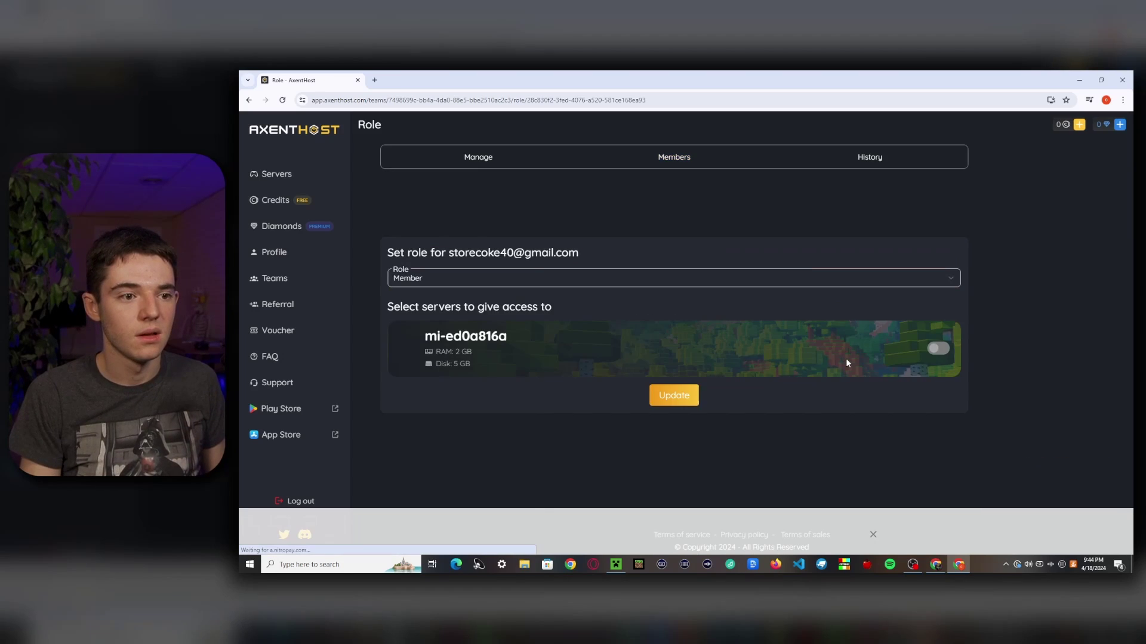
{"action": "left_click", "coordinate": [506, 278]}
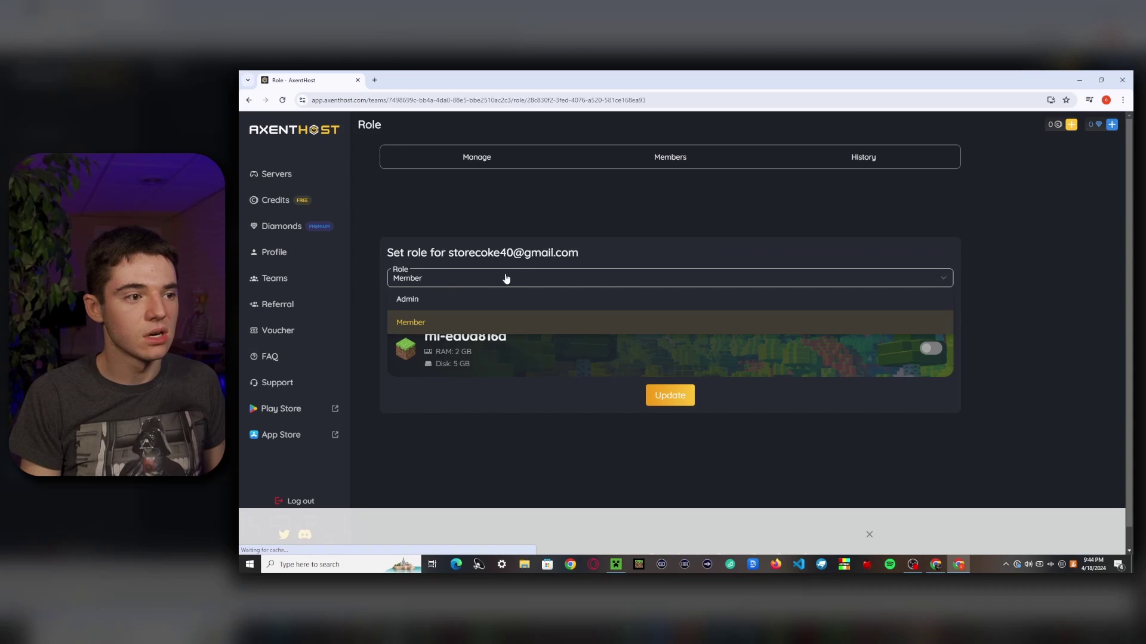
{"action": "left_click", "coordinate": [440, 295]}
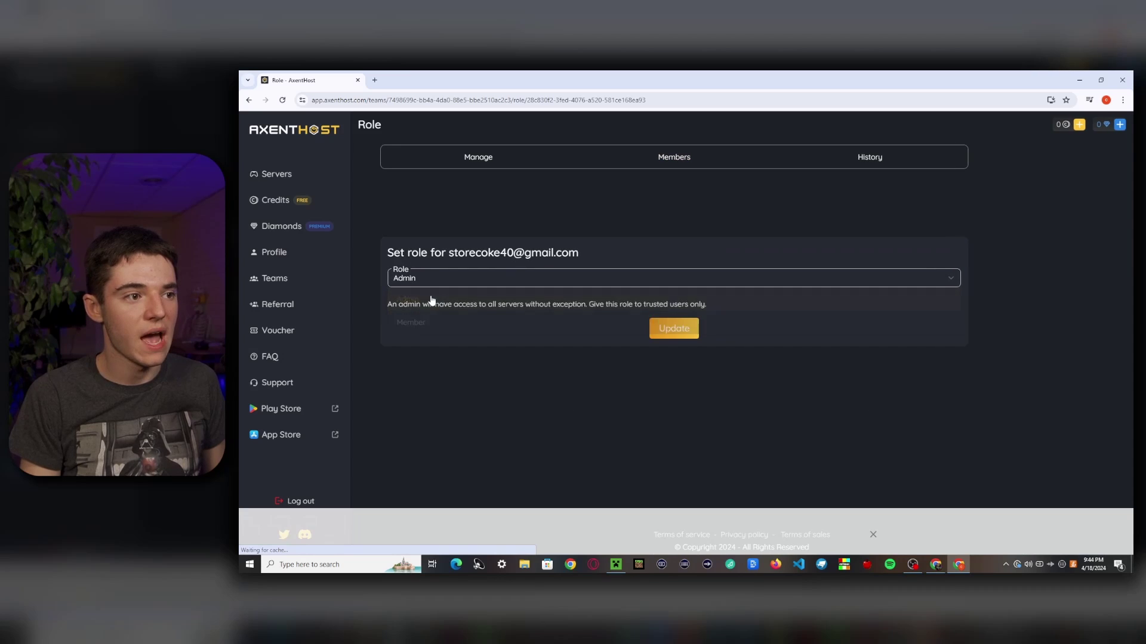
{"action": "left_click", "coordinate": [661, 336]}
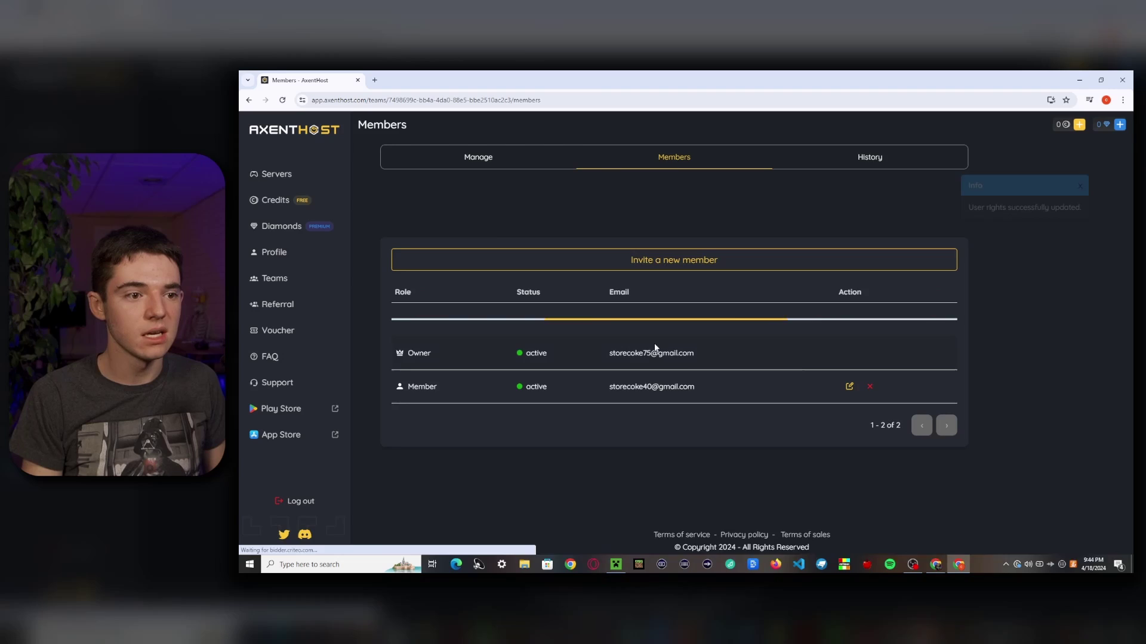
Step: In the other account's window, activate the team's Minecraft server and accept the EULA
{"action": "left_click", "coordinate": [936, 565]}
{"action": "key", "text": "F5"}
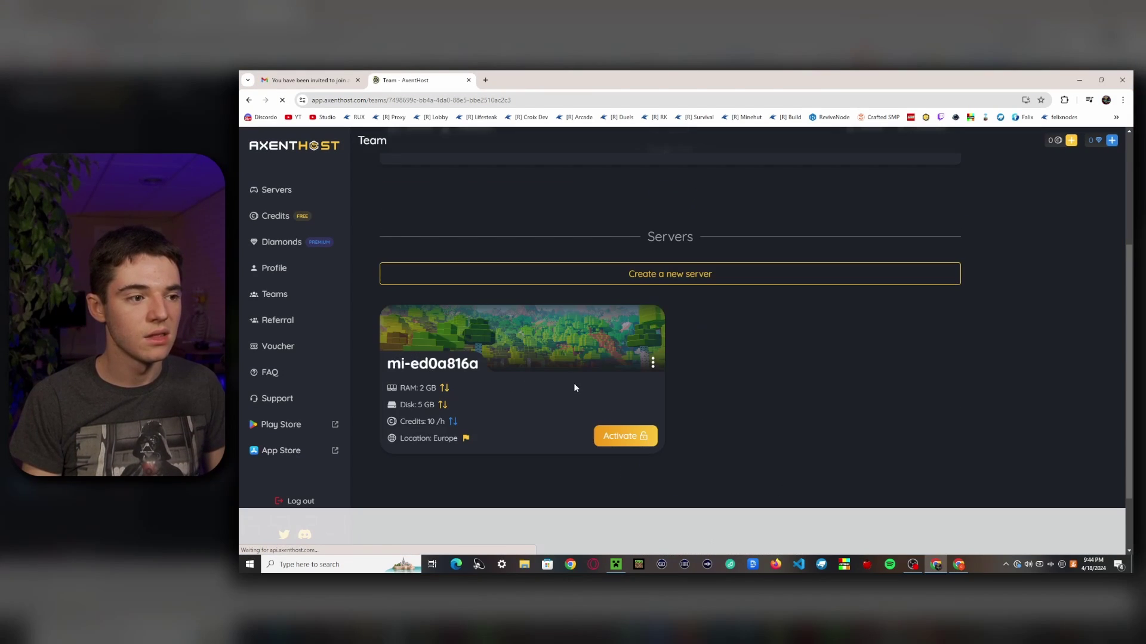
{"action": "left_click", "coordinate": [629, 440]}
{"action": "left_click", "coordinate": [829, 247]}
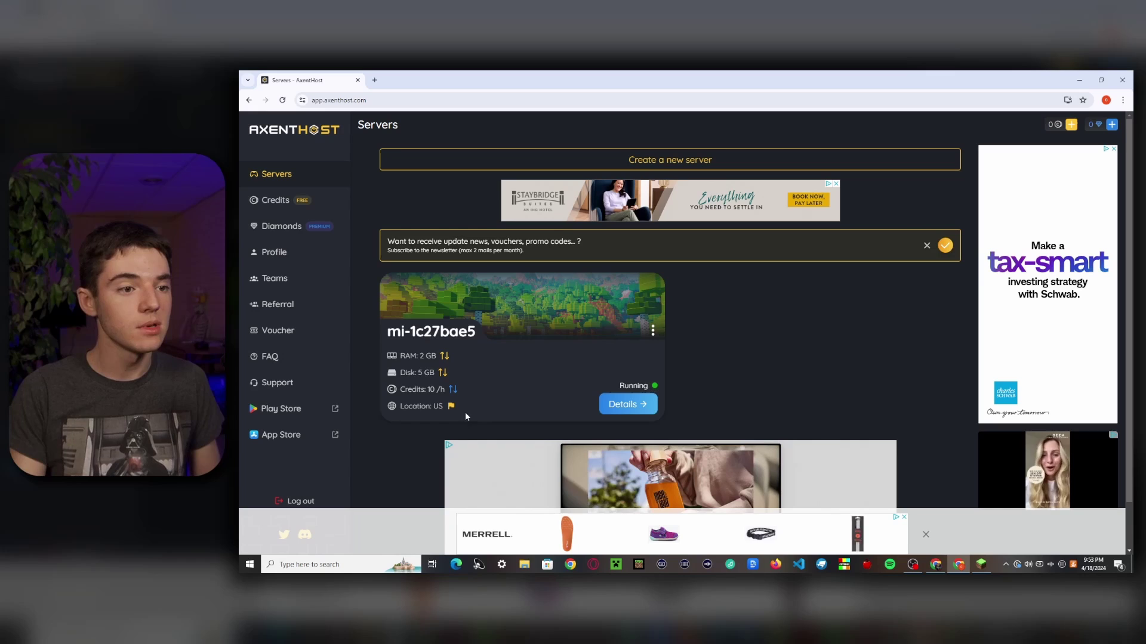
Step: Transfer ownership of server mi-1c27bae5 to the loser squad team
{"action": "left_click", "coordinate": [653, 331]}
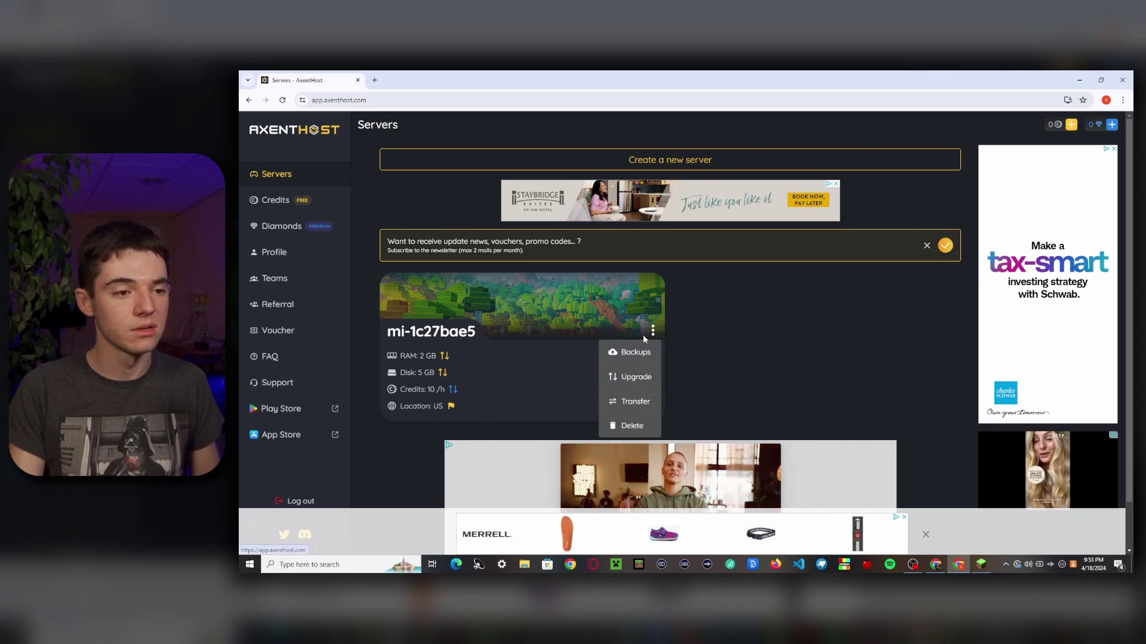
{"action": "left_click", "coordinate": [635, 401]}
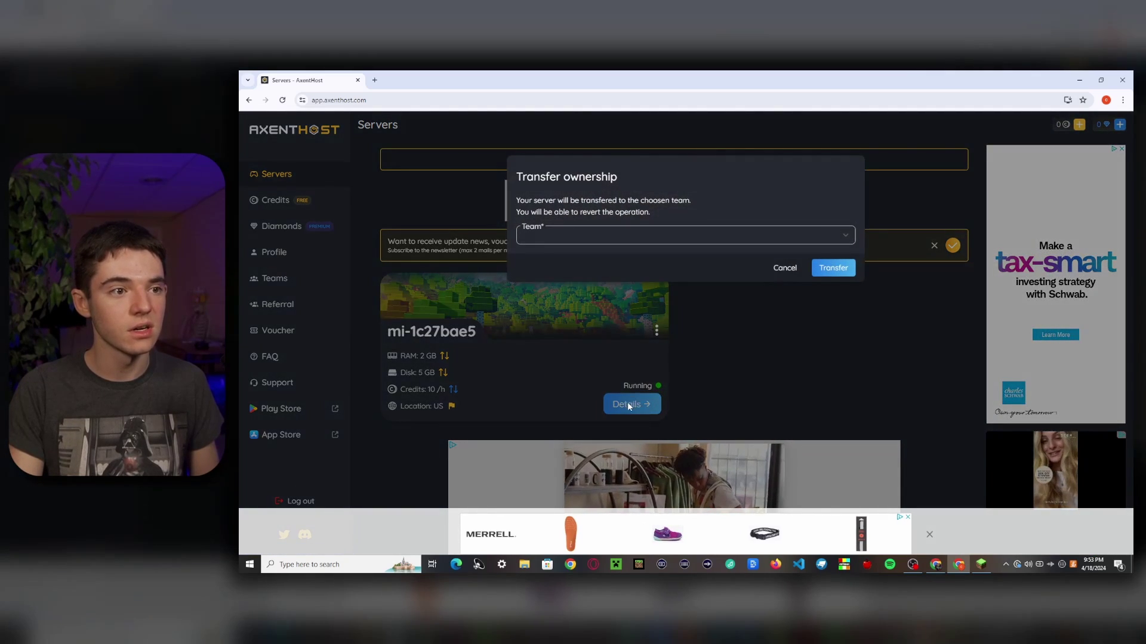
{"action": "left_click", "coordinate": [548, 242]}
{"action": "left_click", "coordinate": [545, 255]}
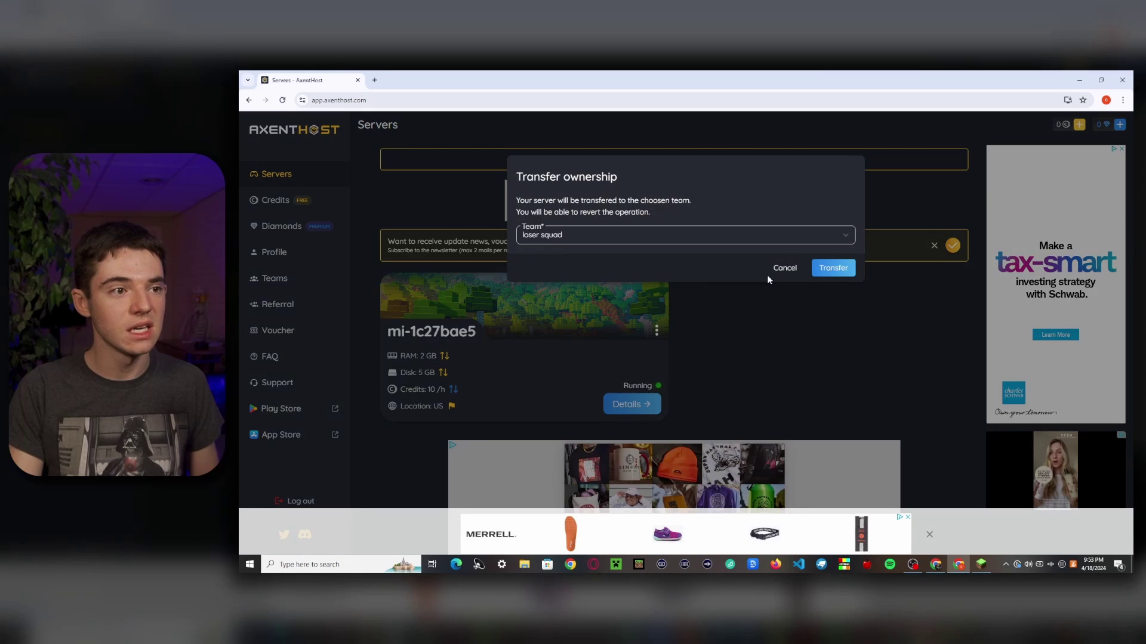
{"action": "left_click", "coordinate": [833, 269]}
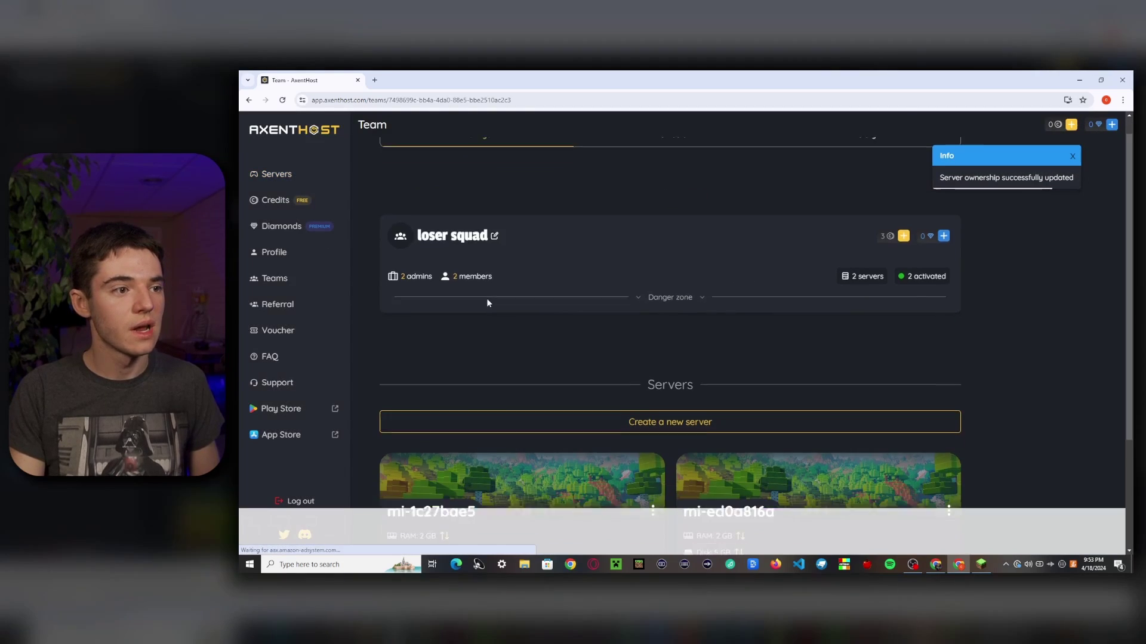
{"action": "scroll", "coordinate": [482, 294], "scroll_direction": "down", "scroll_amount": 3}
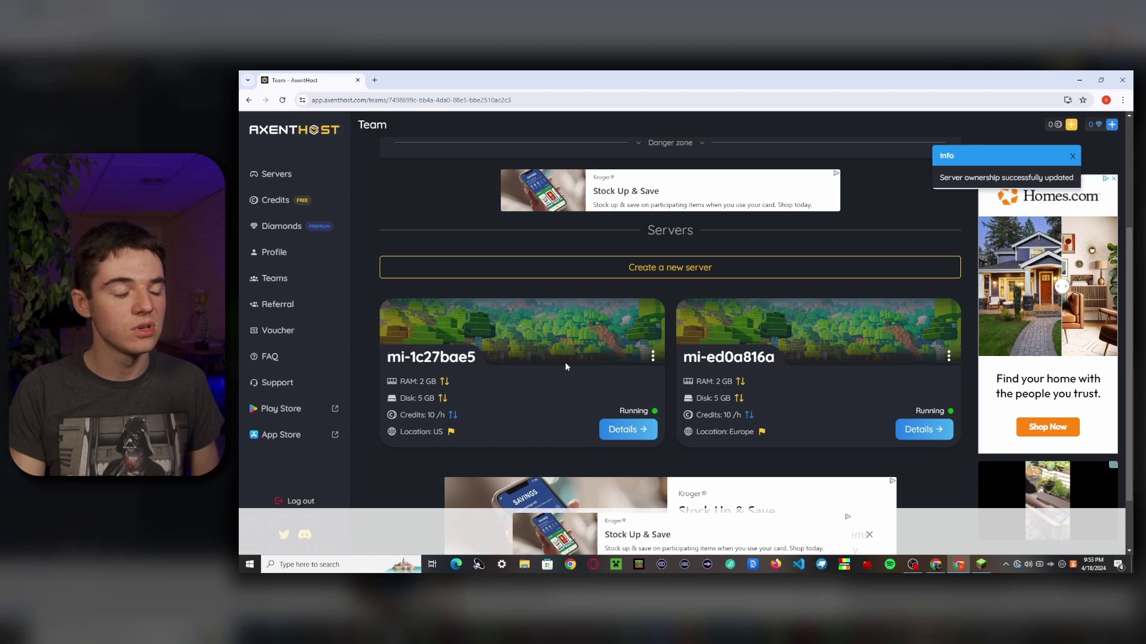